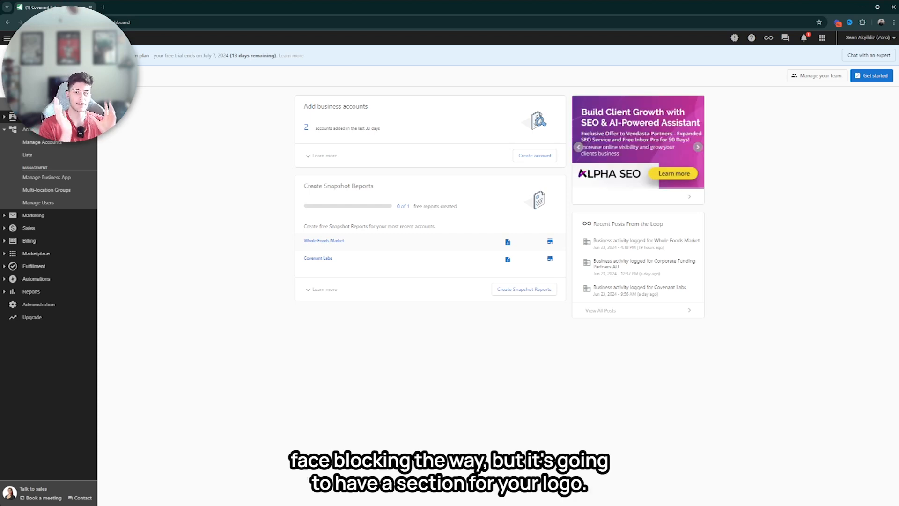
- Open the customer branding settings and review the company name, logo, avatar, favicon, primary color and theme options
left_click(49, 71)
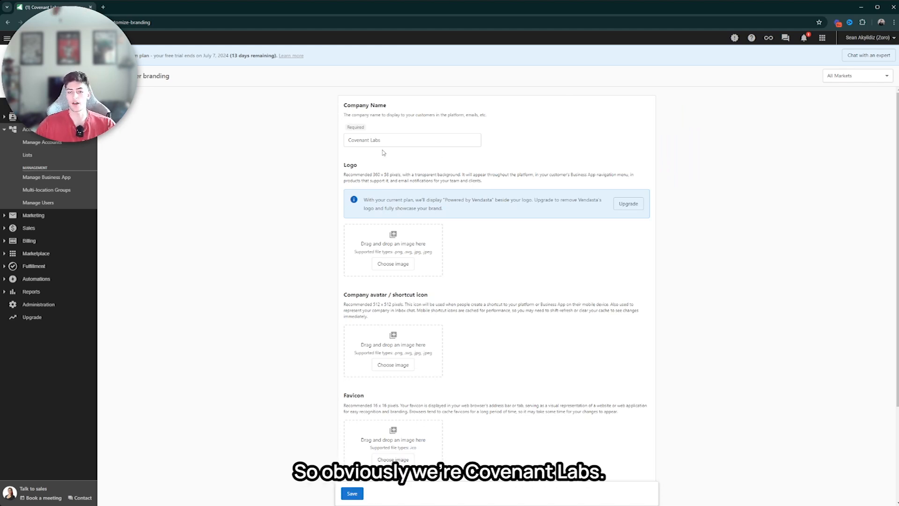
scroll(383, 153, "down", 2)
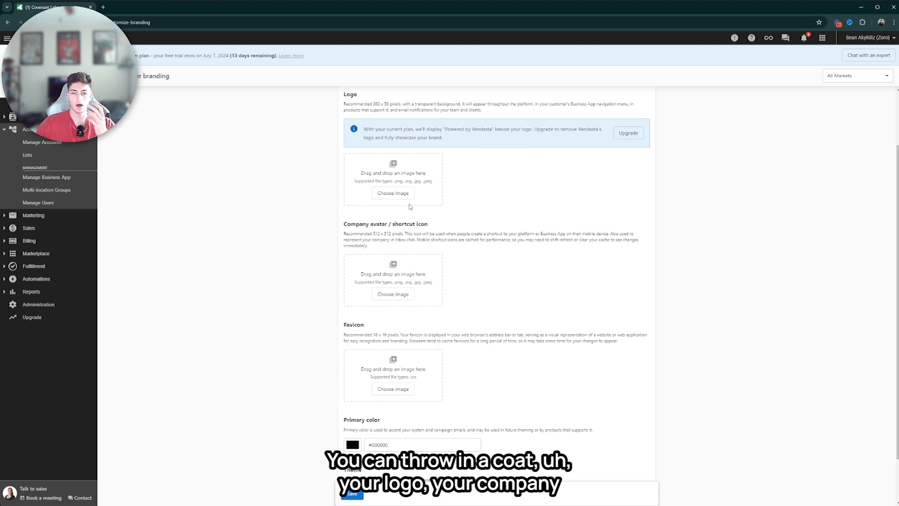
scroll(399, 267, "down", 2)
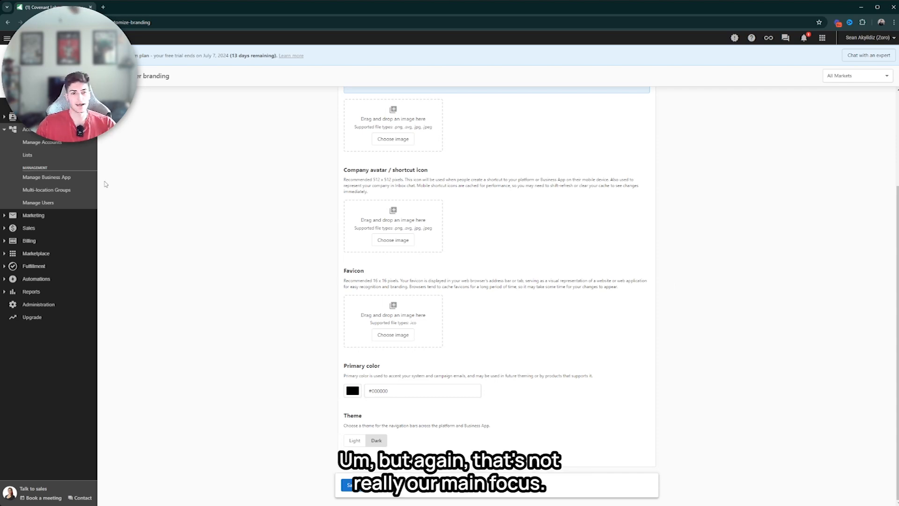
- Browse the contacts, companies and tasks lists in the CRM
left_click(33, 117)
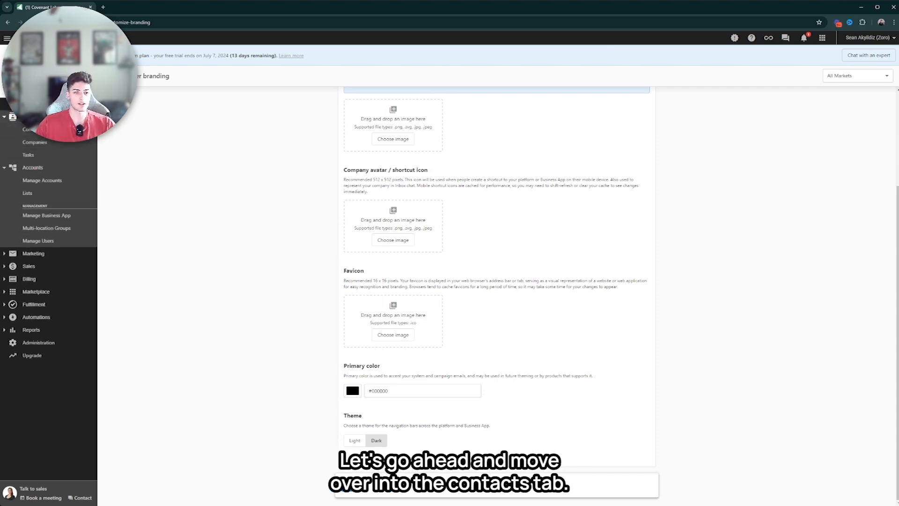
left_click(31, 129)
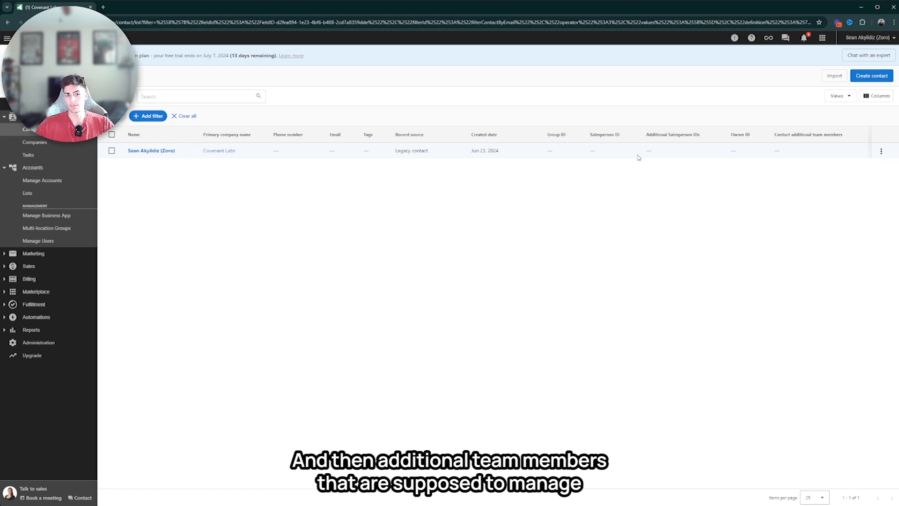
left_click(34, 142)
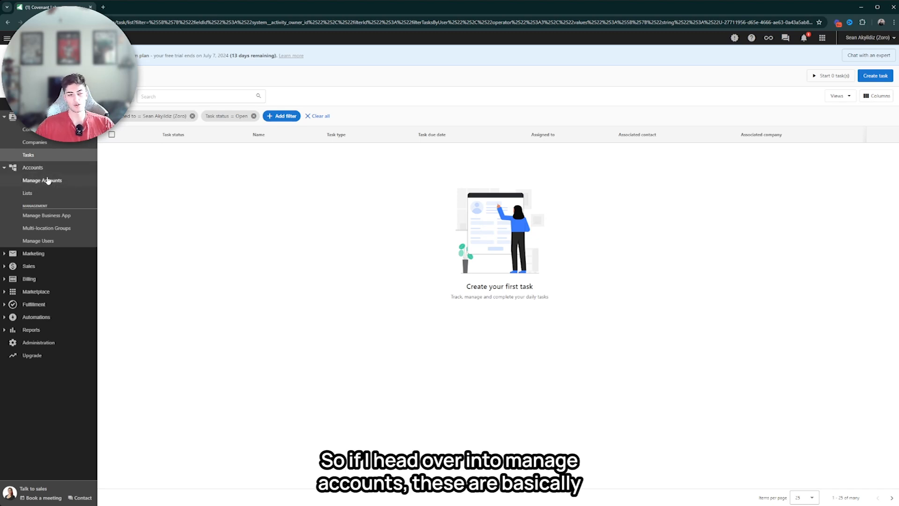
- Start a new business account from the accounts list using the Hilton North Scottsdale at Cavasson business, without selecting any competitors
left_click(66, 182)
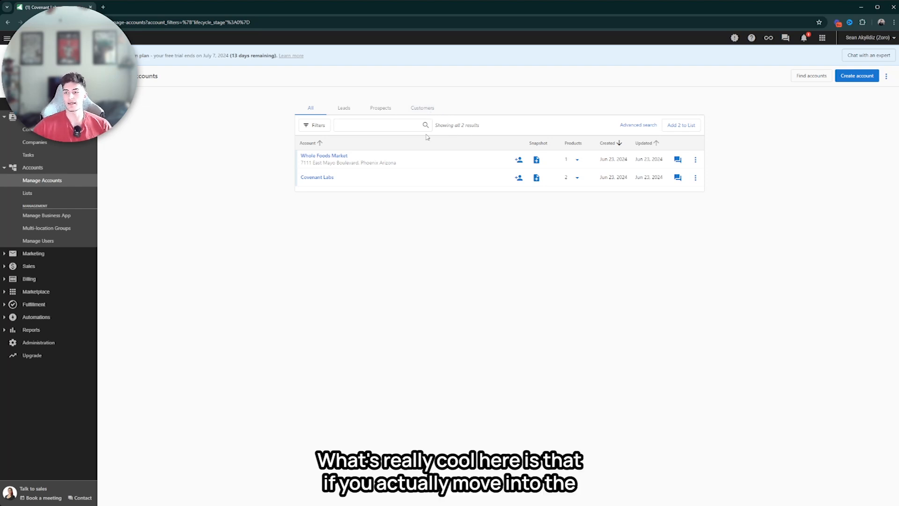
left_click(847, 76)
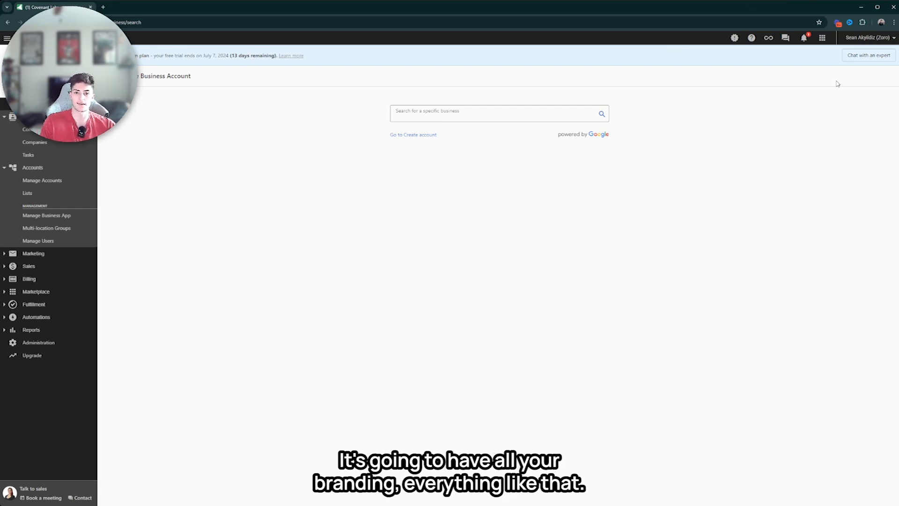
left_click(439, 110)
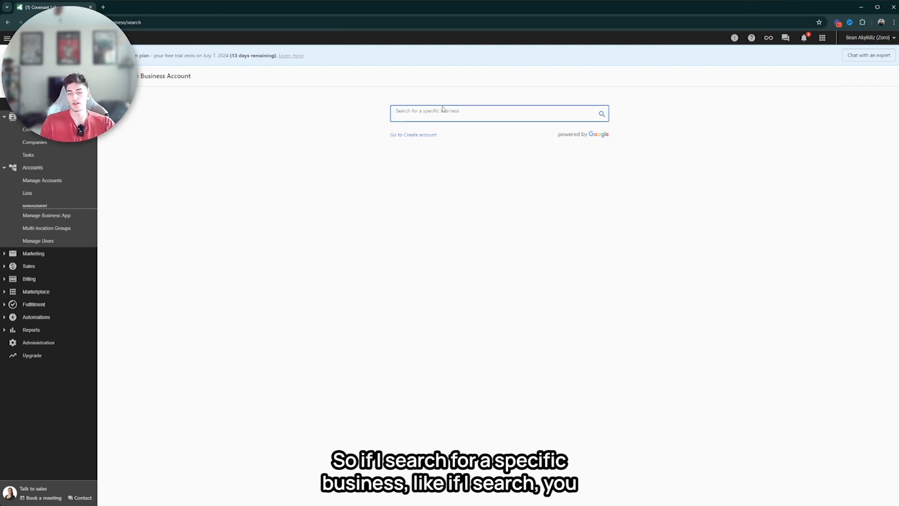
type("Hilton North Scottsdale at Cavasson, East Cavasson Blvd, Scottsdale, AZ, USA")
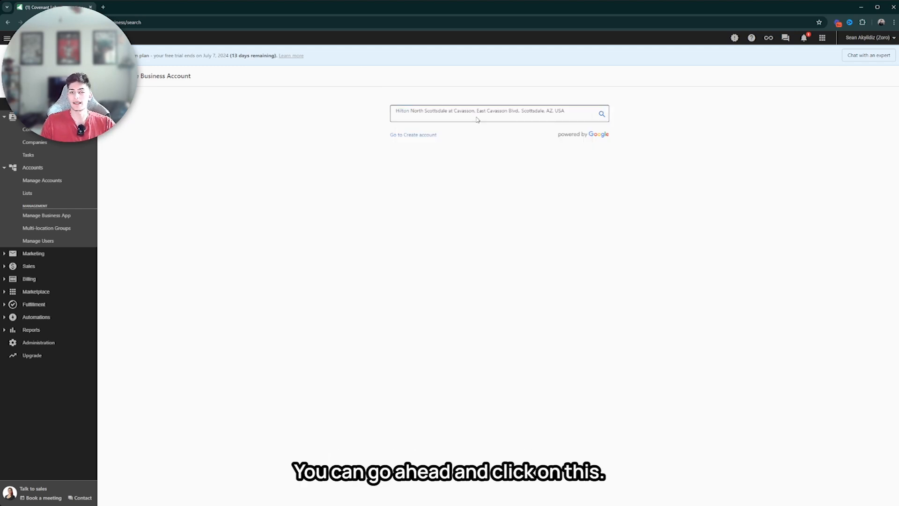
left_click(477, 119)
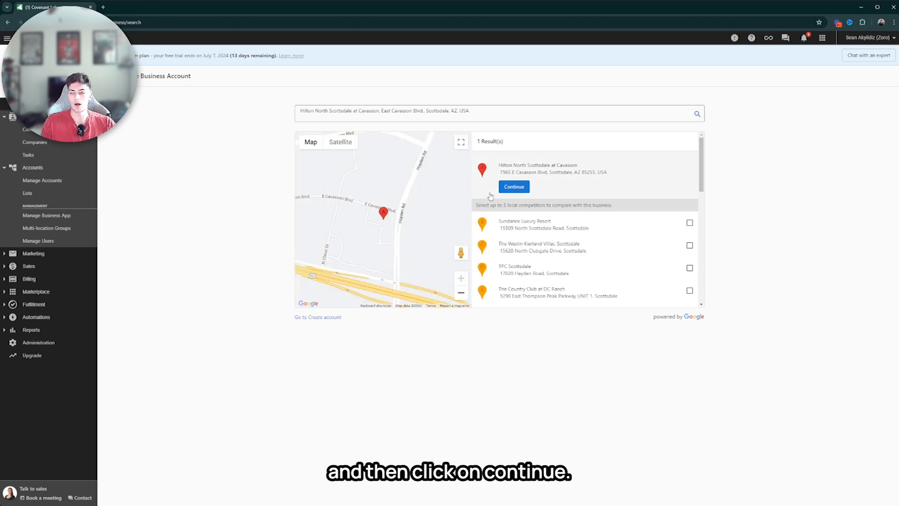
scroll(543, 232, "down", 2)
scroll(554, 235, "up", 3)
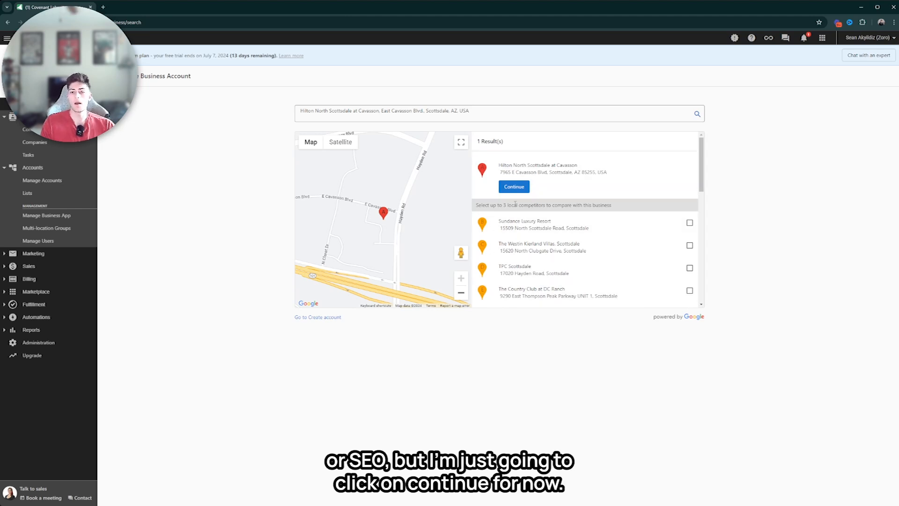
left_click(515, 188)
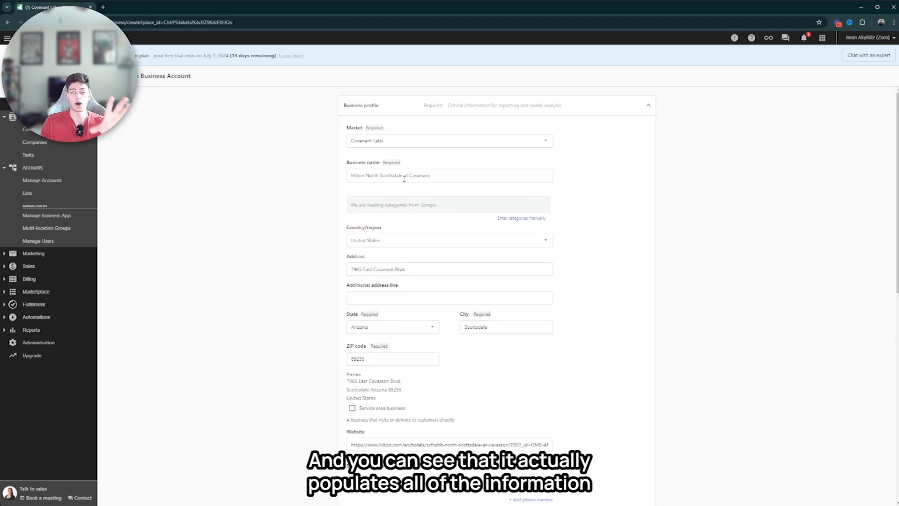
- Review the new account's prefilled business profile, full business profile, administration fields, and included products and services
scroll(406, 222, "down", 2)
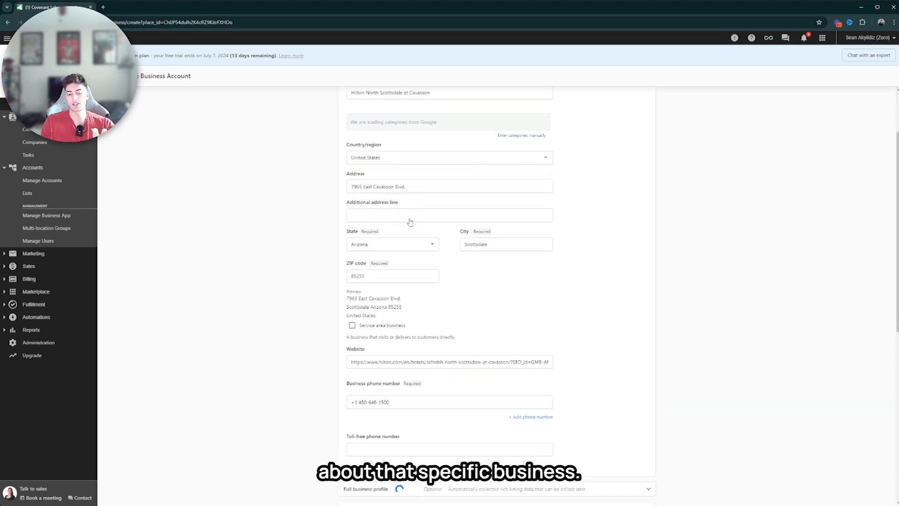
scroll(416, 389, "down", 3)
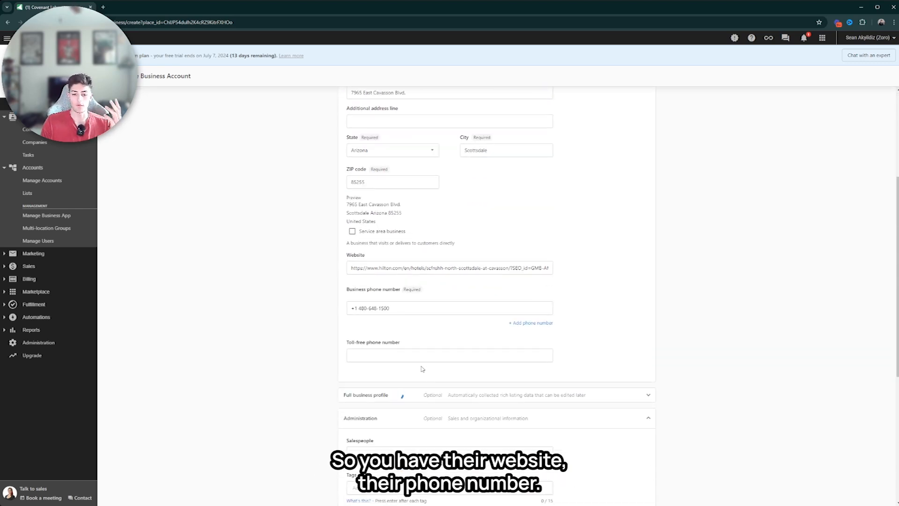
scroll(494, 374, "up", 5)
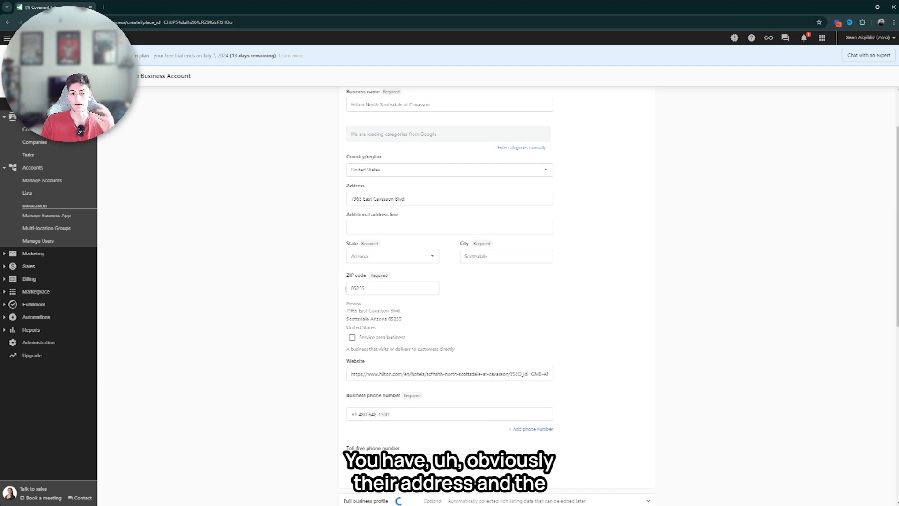
scroll(443, 192, "down", 5)
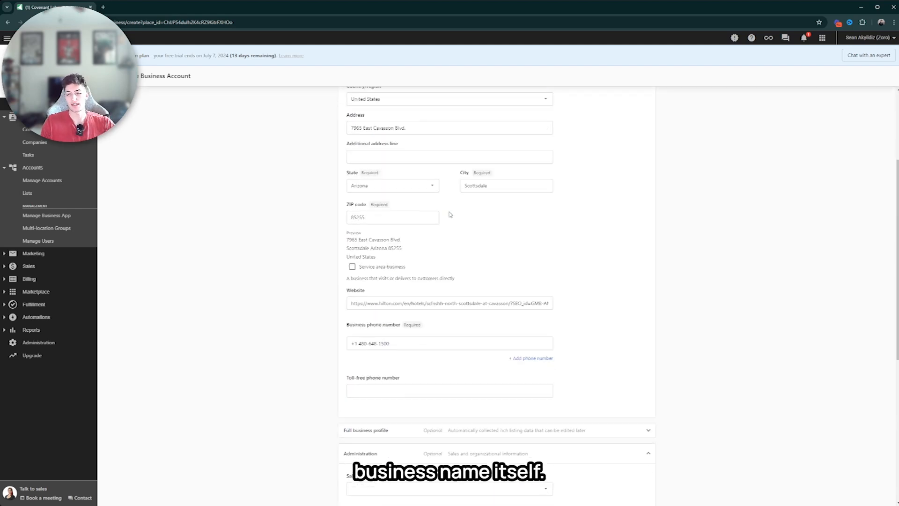
left_click(458, 327)
scroll(456, 284, "down", 3)
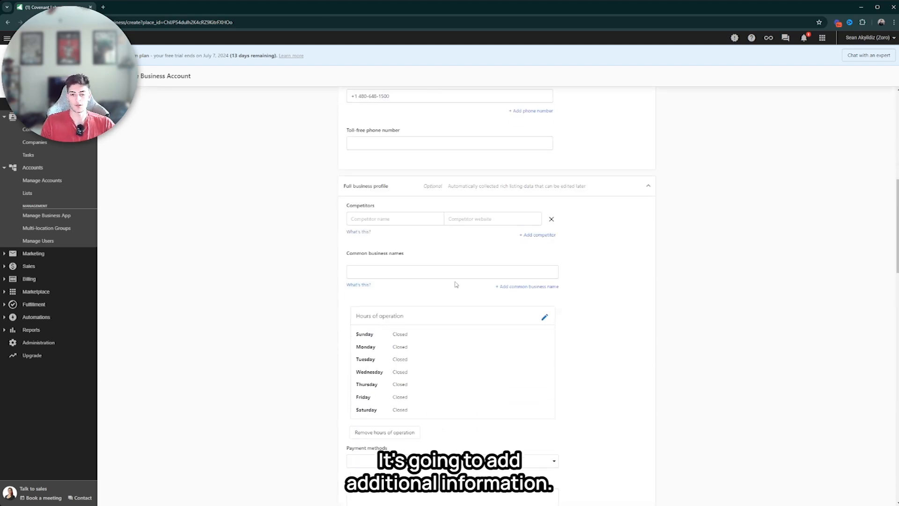
left_click(581, 190)
scroll(450, 377, "down", 1)
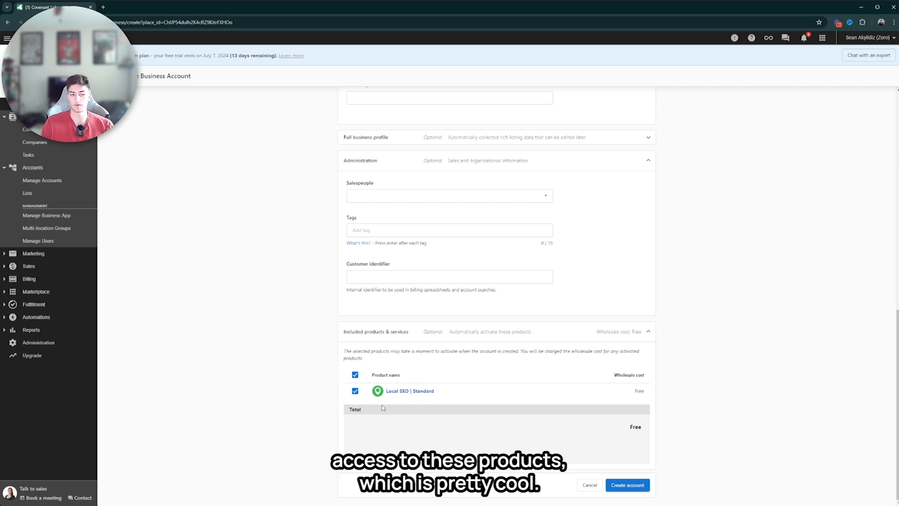
- Create the Hilton account with the Local SEO | Standard product included and look through its account details page
left_click(29, 292)
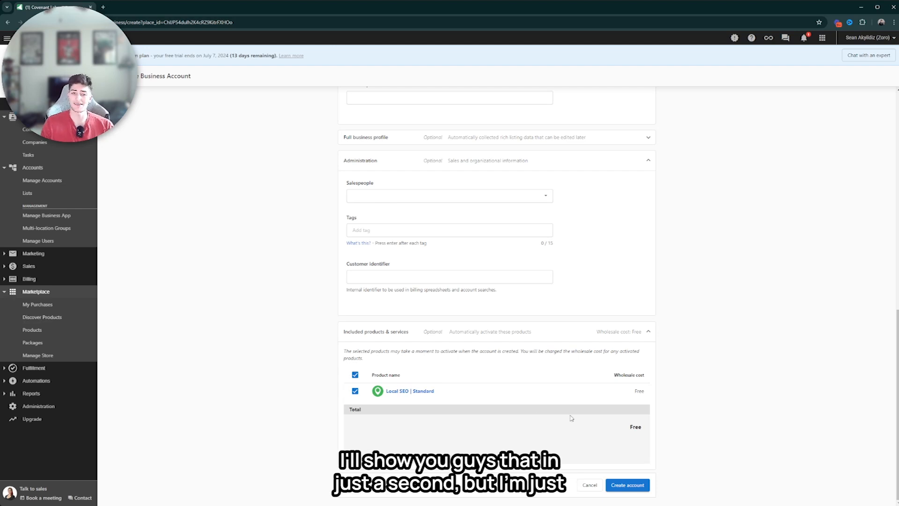
left_click(628, 485)
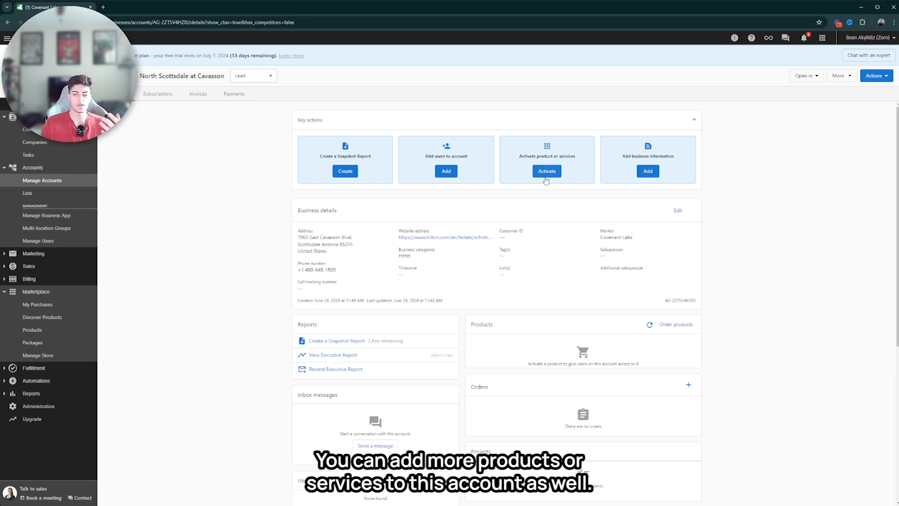
scroll(417, 248, "down", 3)
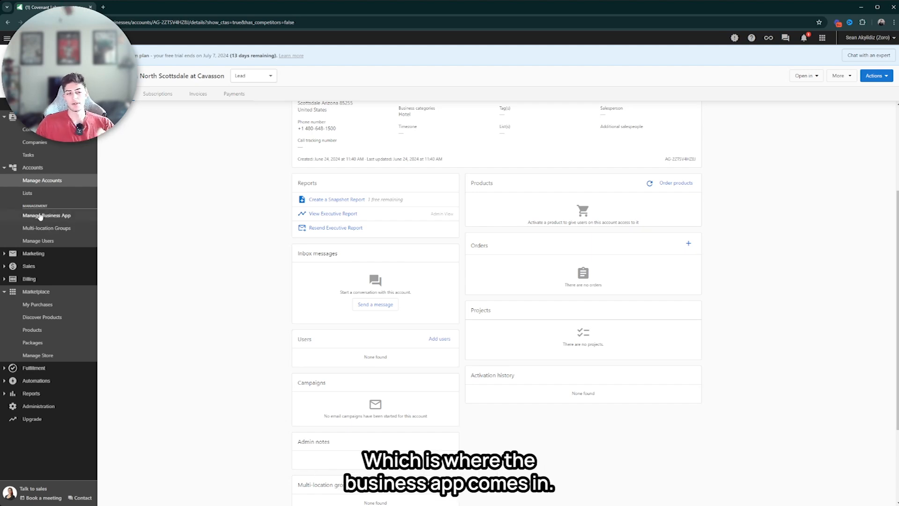
- Open the client-facing Business App for the Whole Foods Market account
left_click(40, 216)
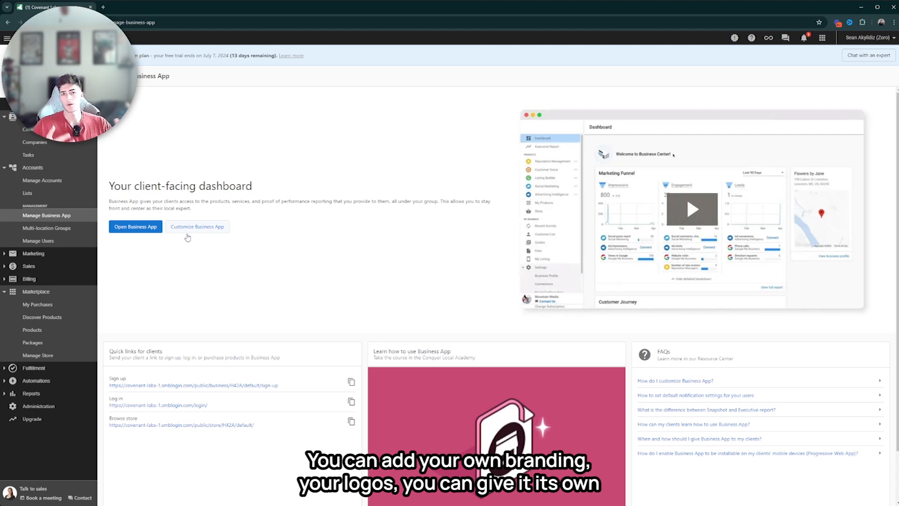
left_click(148, 227)
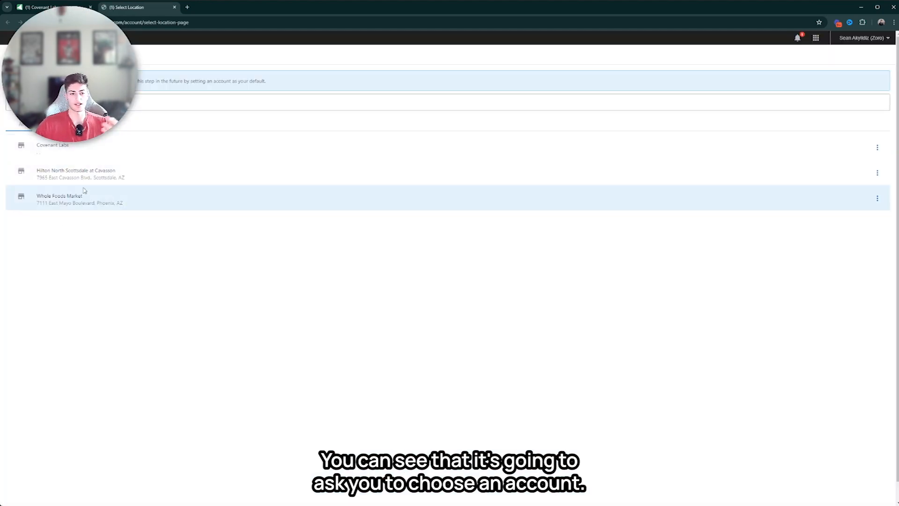
left_click(91, 205)
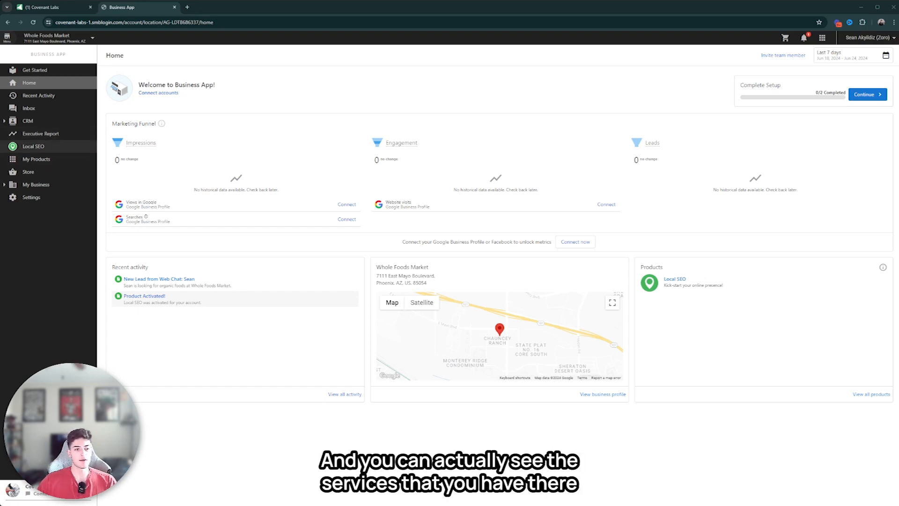
- View the account's Local SEO page, launch the Local SEO product to see its overview, and return to My Products
left_click(32, 146)
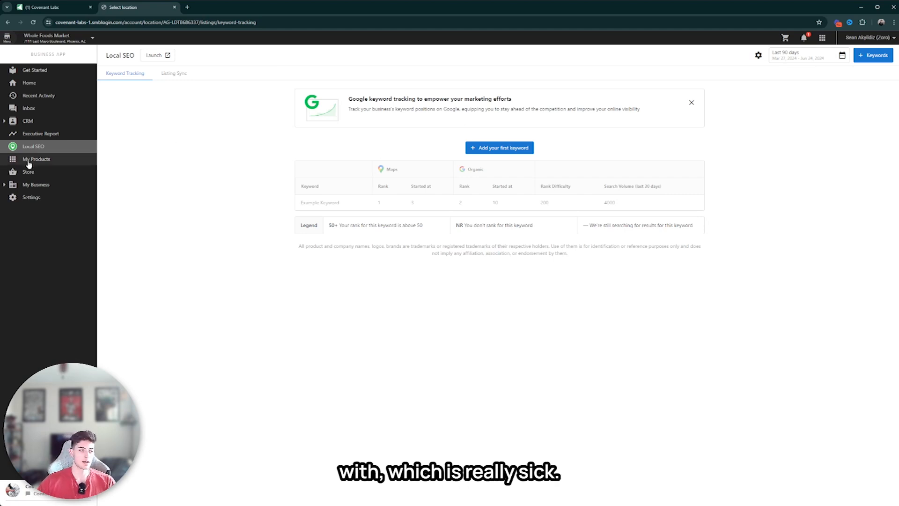
left_click(50, 160)
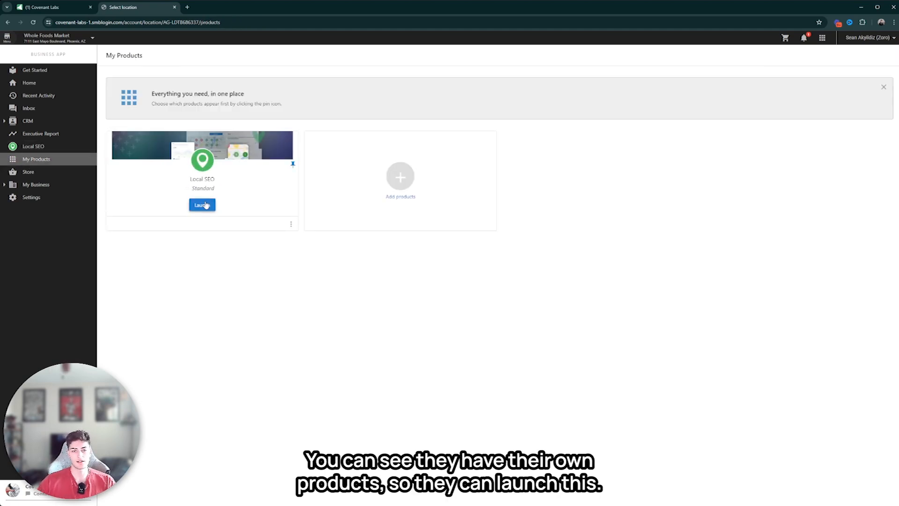
left_click(202, 206)
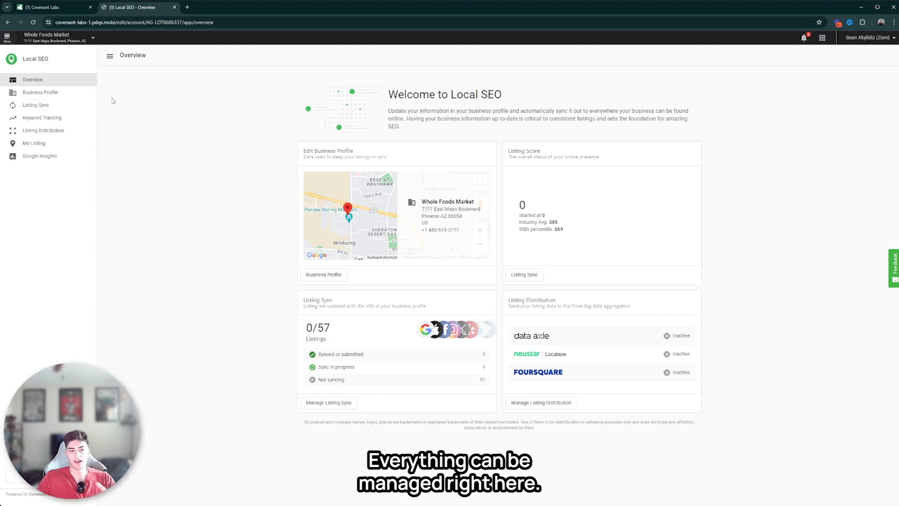
left_click(7, 22)
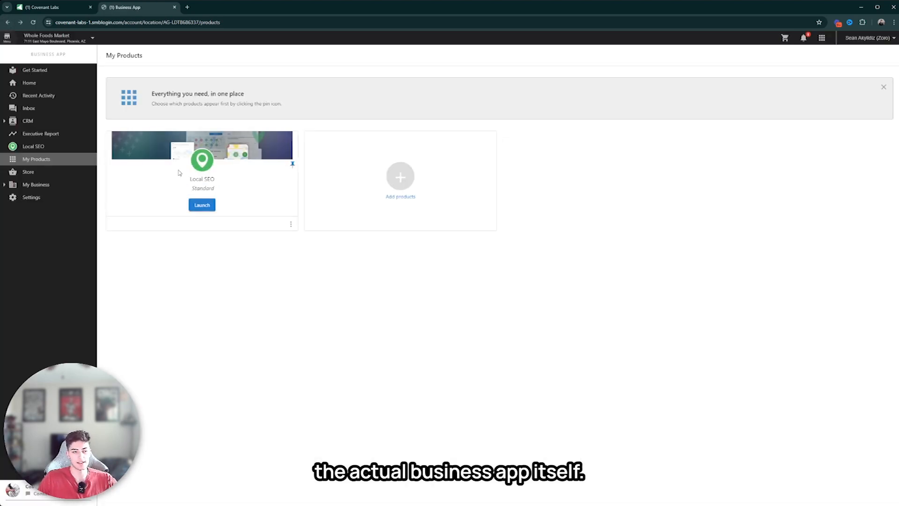
- Open the web chat configuration of My Listing Chat Widget from the inbox settings and review its knowledge sources, greeting and appearance
left_click(12, 185)
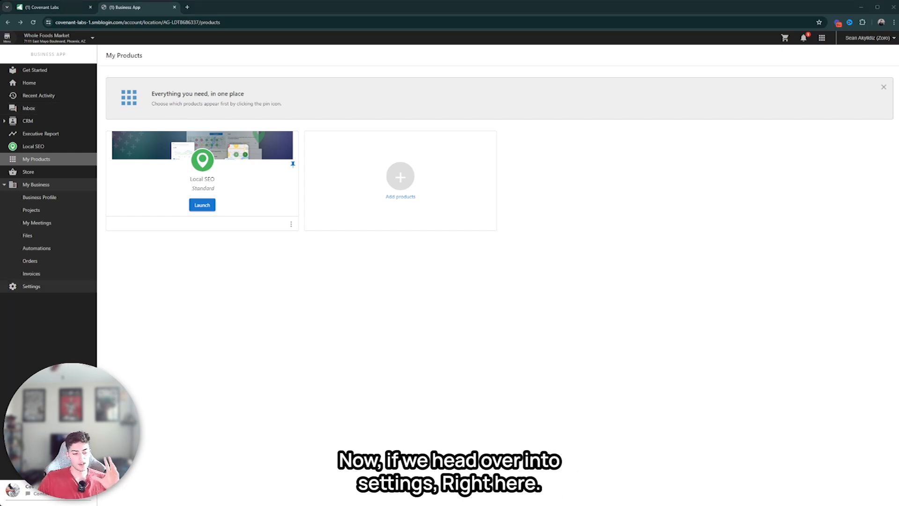
left_click(44, 286)
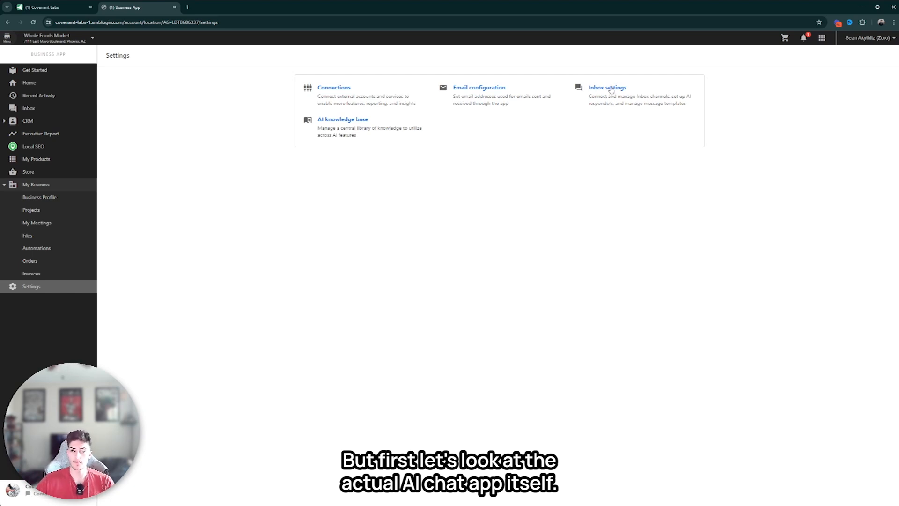
left_click(612, 89)
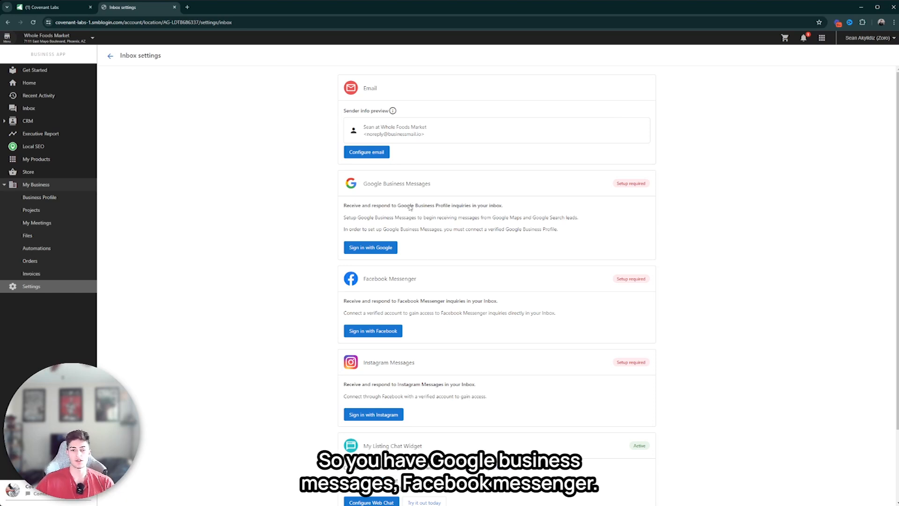
scroll(432, 351, "down", 2)
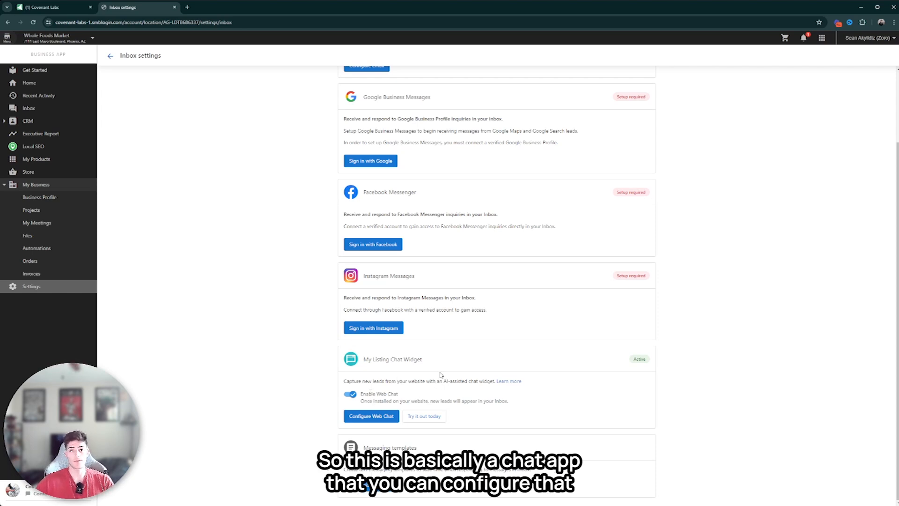
left_click(379, 416)
scroll(366, 296, "down", 2)
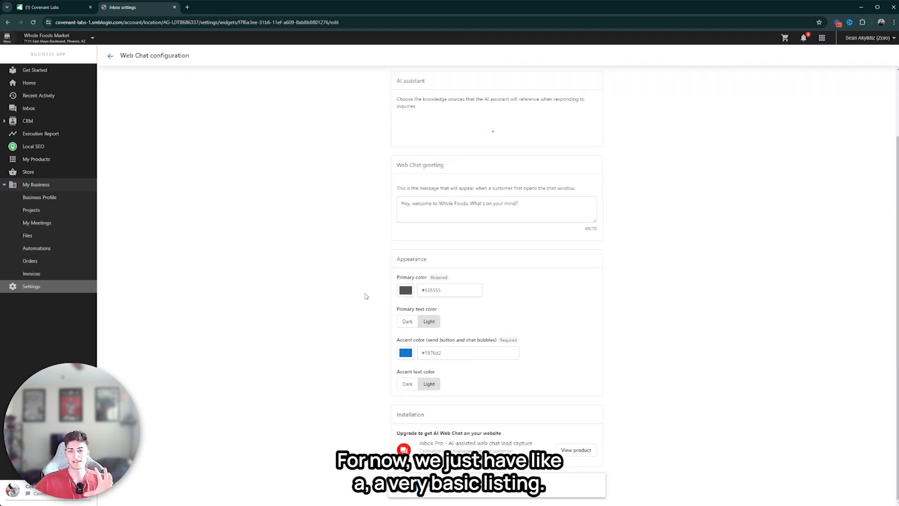
scroll(512, 301, "up", 3)
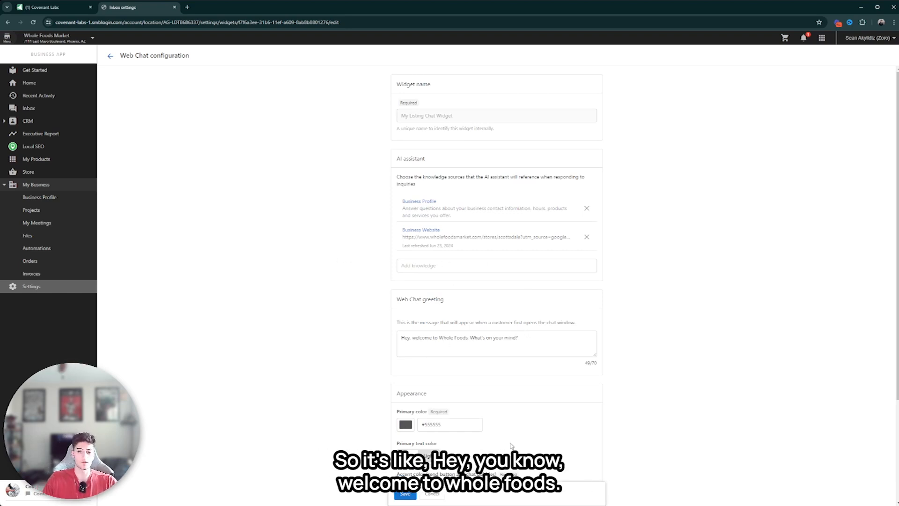
- Check the option for adding new knowledge and review the greeting, appearance and installation sections of the web chat configuration
left_click(433, 267)
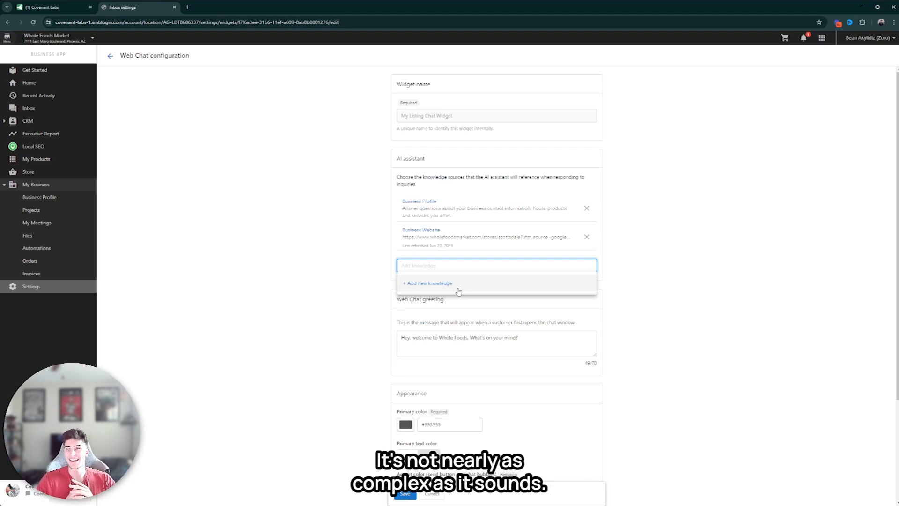
left_click(453, 256)
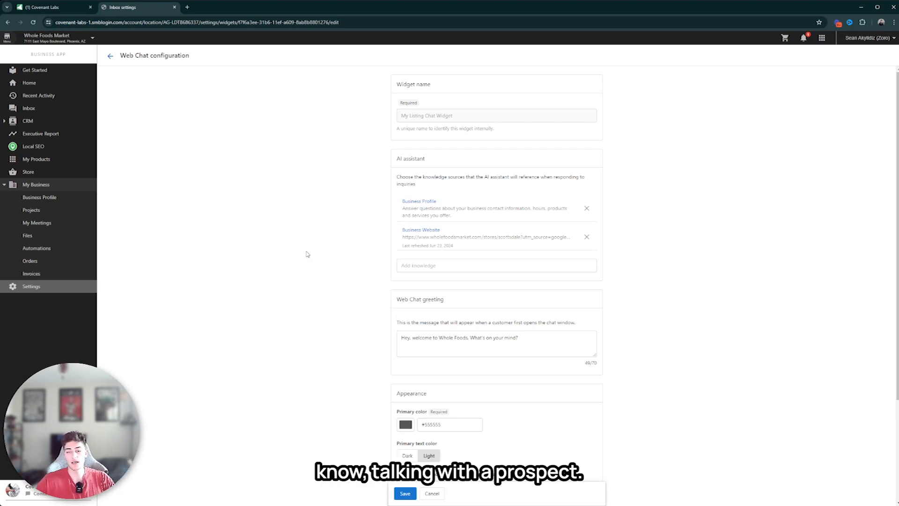
scroll(317, 252, "down", 2)
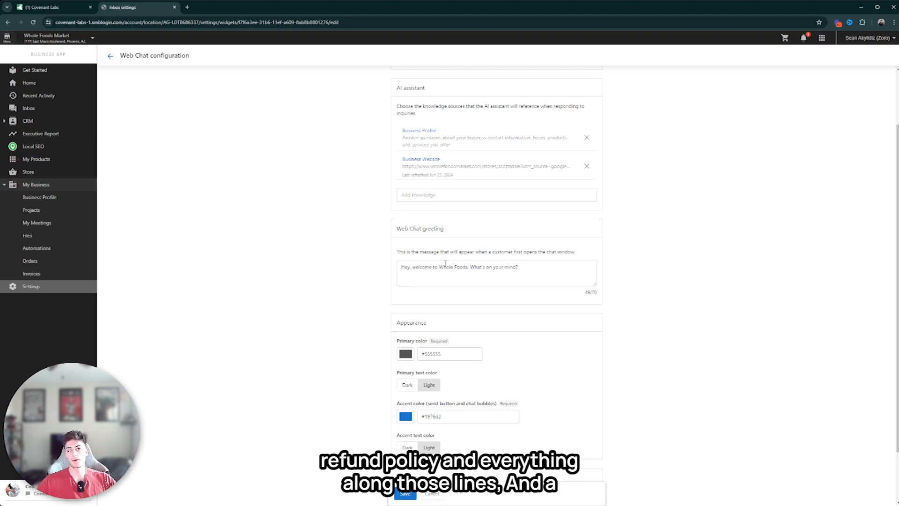
scroll(495, 220, "up", 2)
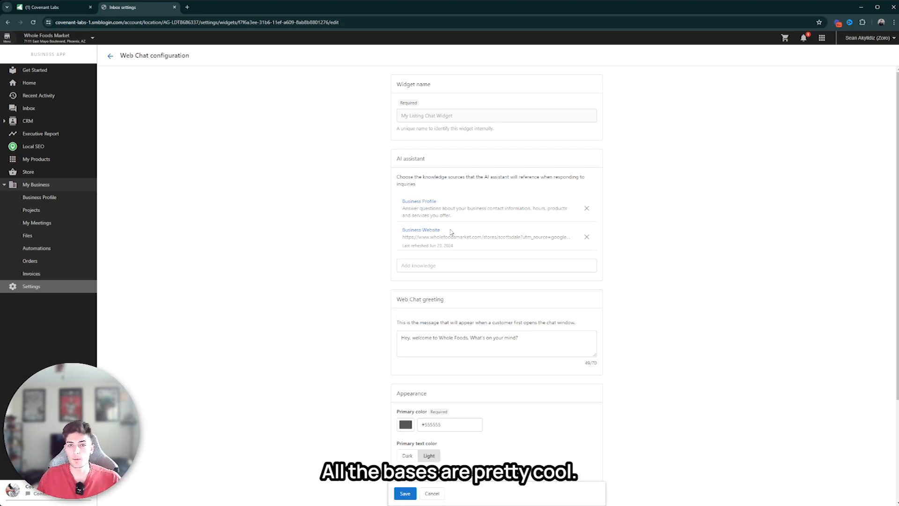
scroll(452, 234, "down", 3)
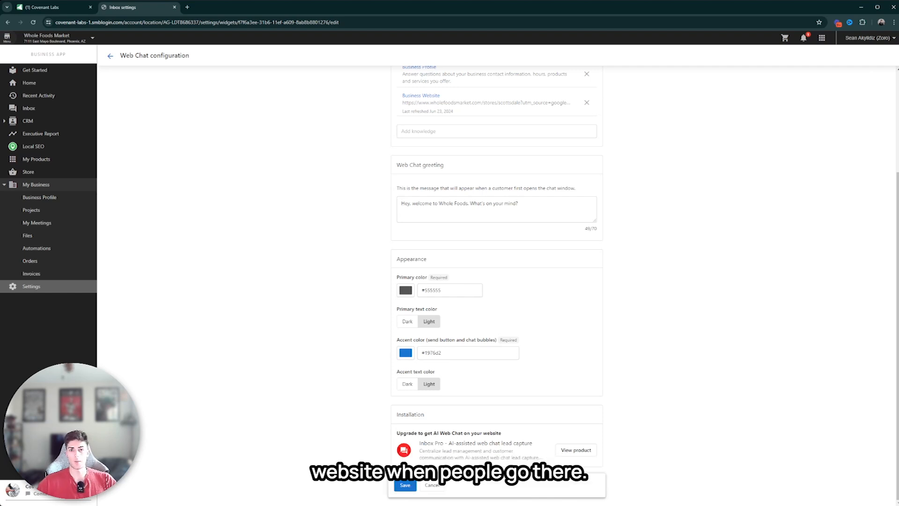
scroll(495, 424, "up", 3)
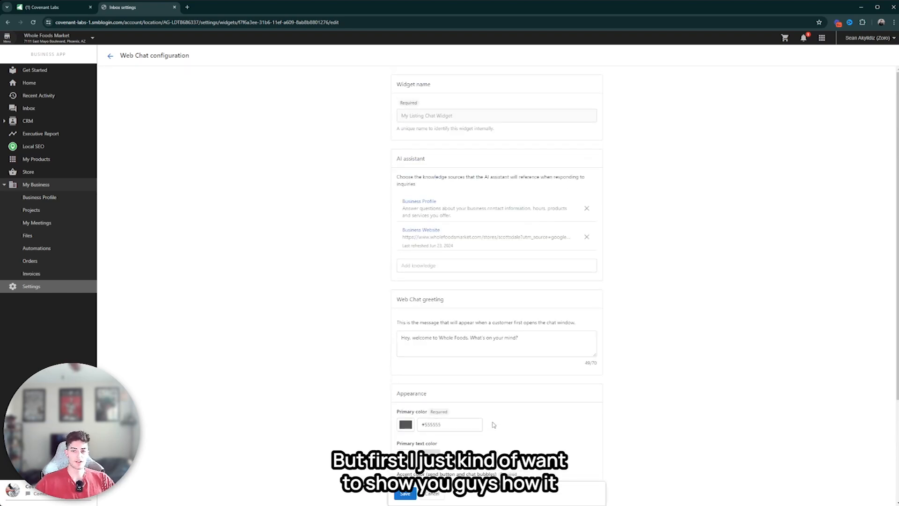
- Return to the inbox settings, try out My Listing Chat Widget, and ask it "What kind of organic tortillas do you have?"
left_click(111, 56)
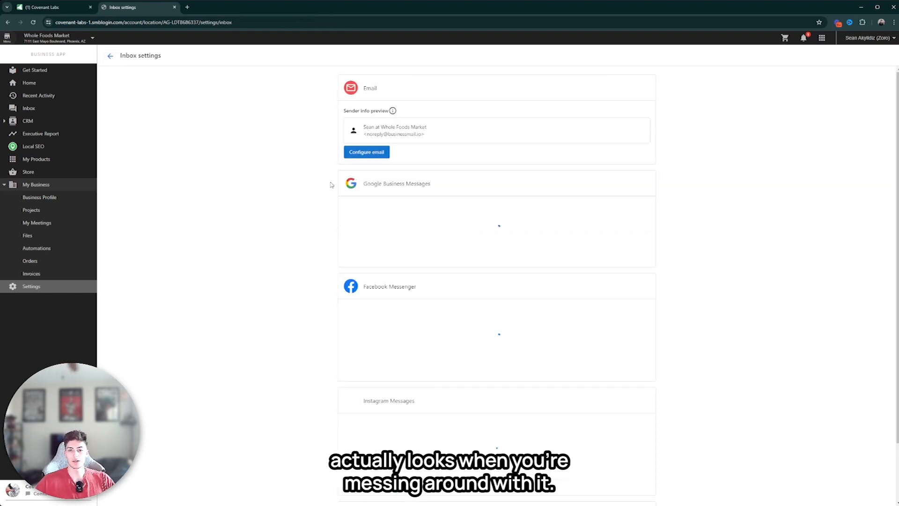
scroll(429, 253, "down", 2)
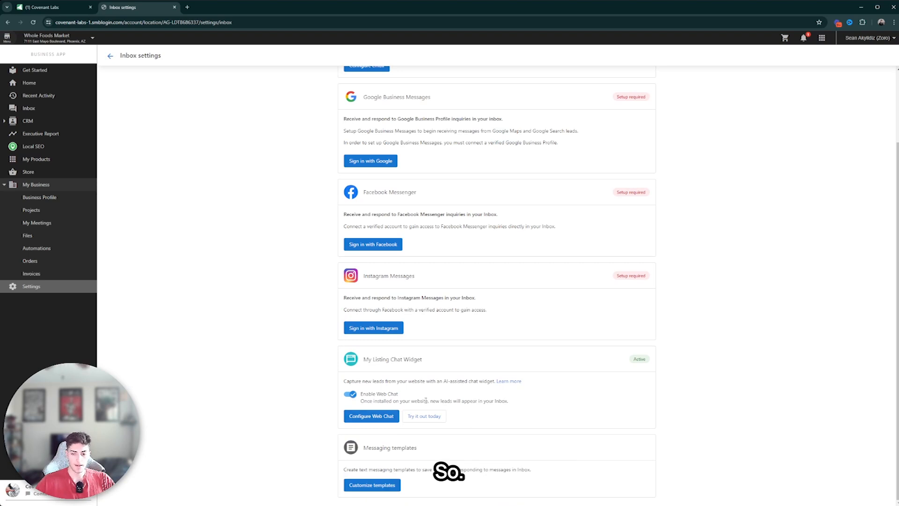
left_click(435, 416)
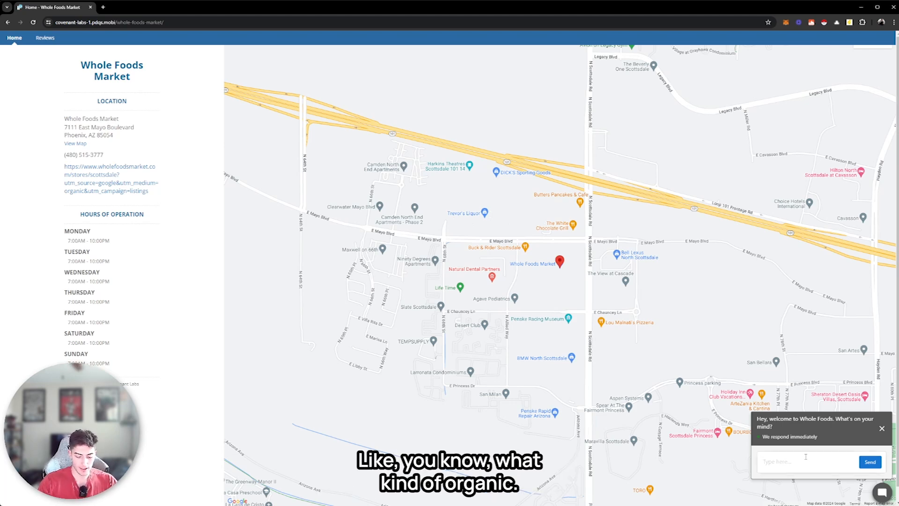
type("What kind of ")
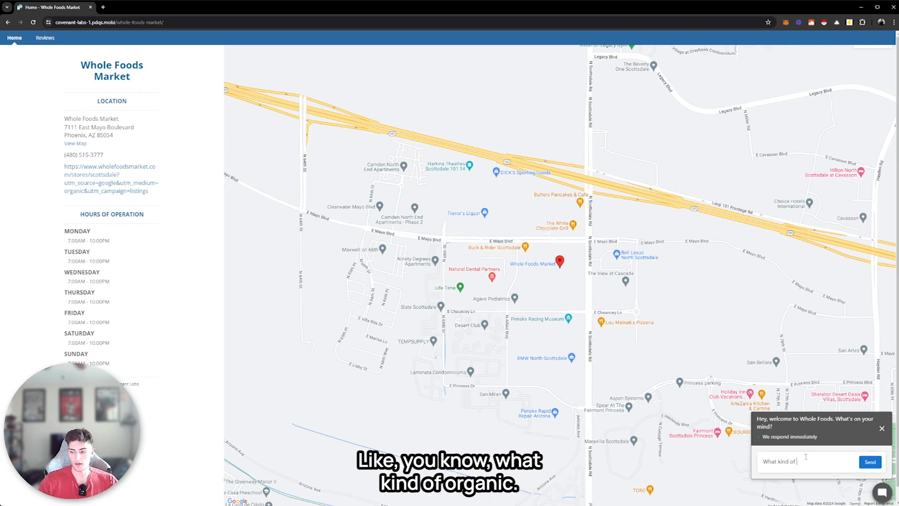
type("organic tor")
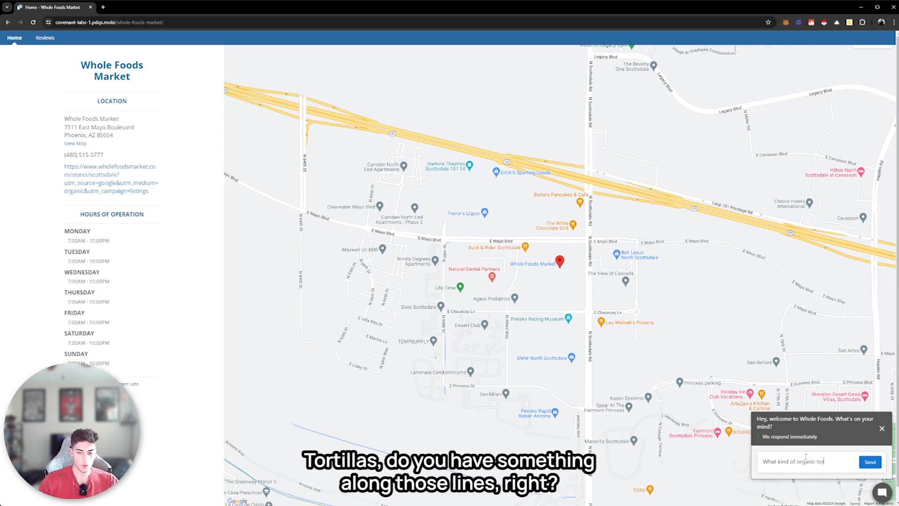
type("tillas do you have?")
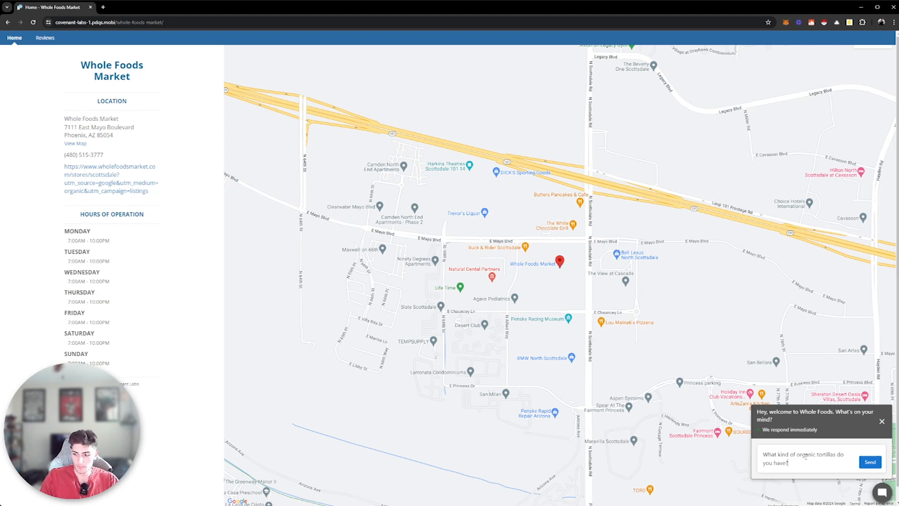
key("Return")
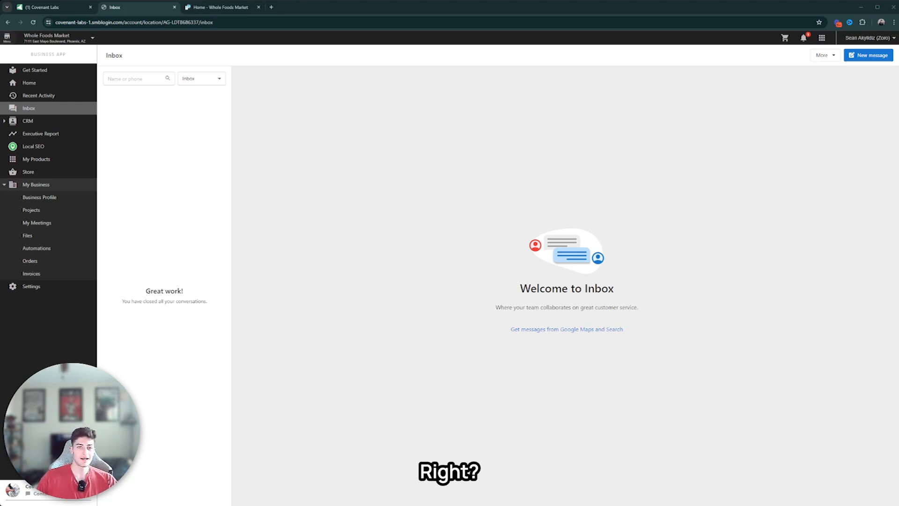
- Review the Closed and Anonymous web visitors conversations in the inbox, including the website lead's chat about organic tortillas
left_click(201, 78)
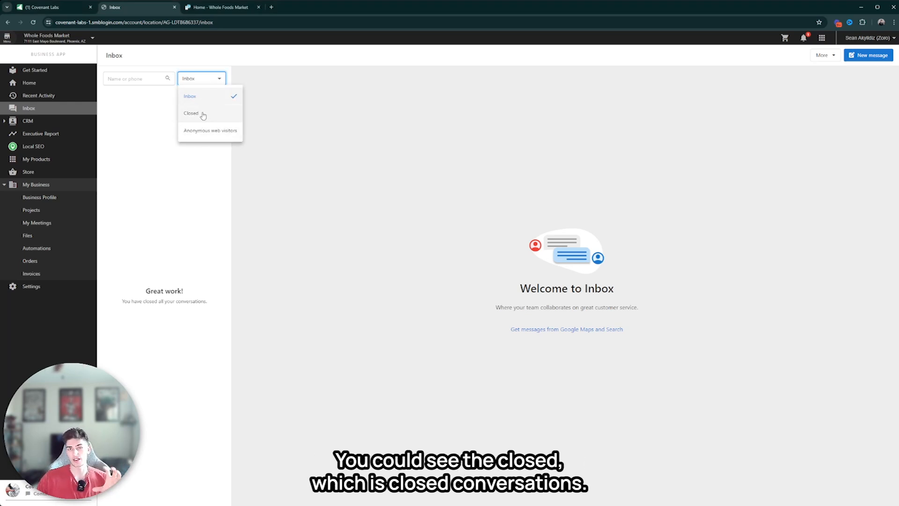
left_click(203, 114)
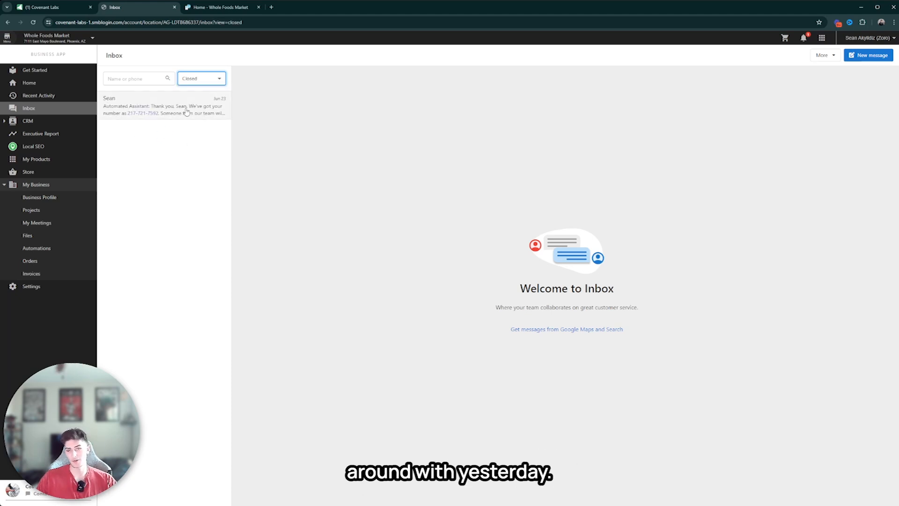
left_click(193, 81)
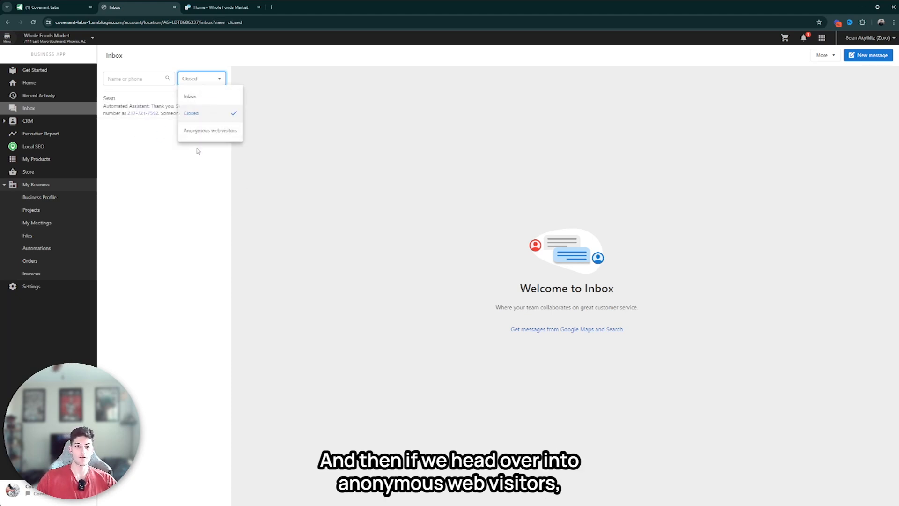
left_click(221, 133)
left_click(194, 114)
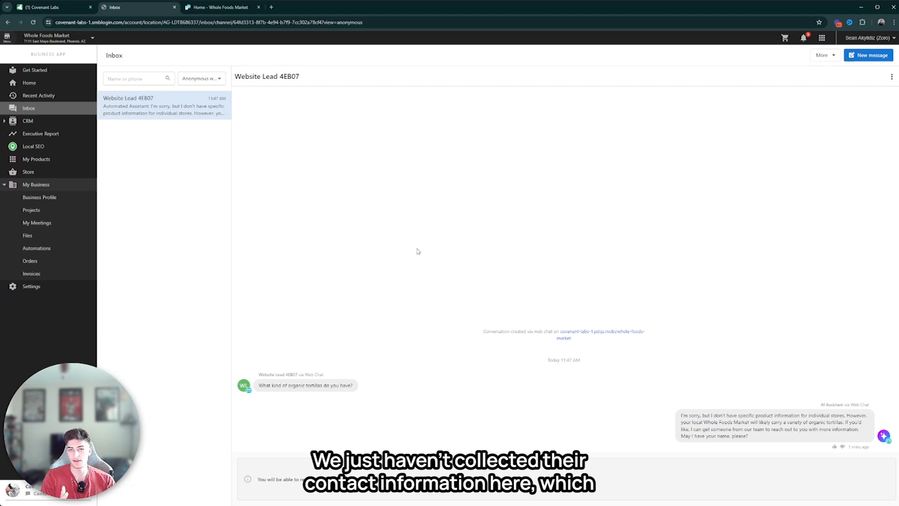
left_click(202, 78)
left_click(187, 112)
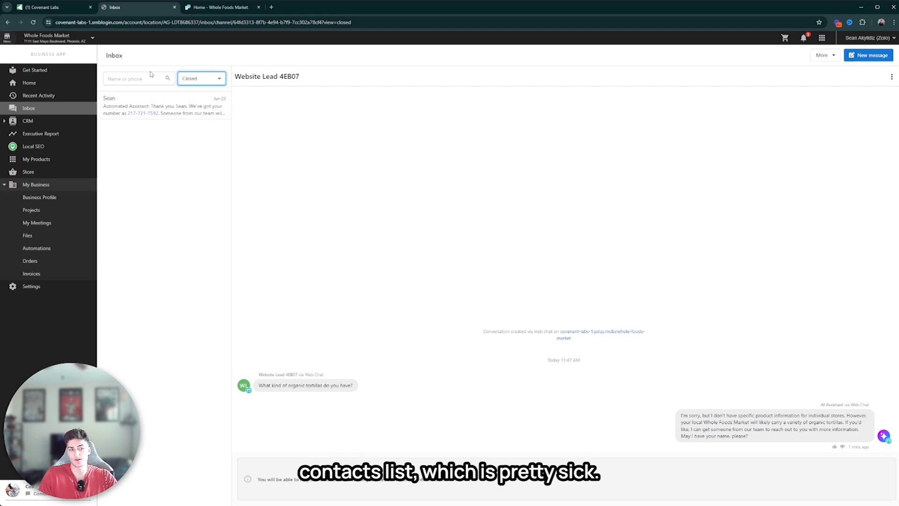
- Open the AI knowledge base from the settings and look at the Text option for adding knowledge
left_click(42, 287)
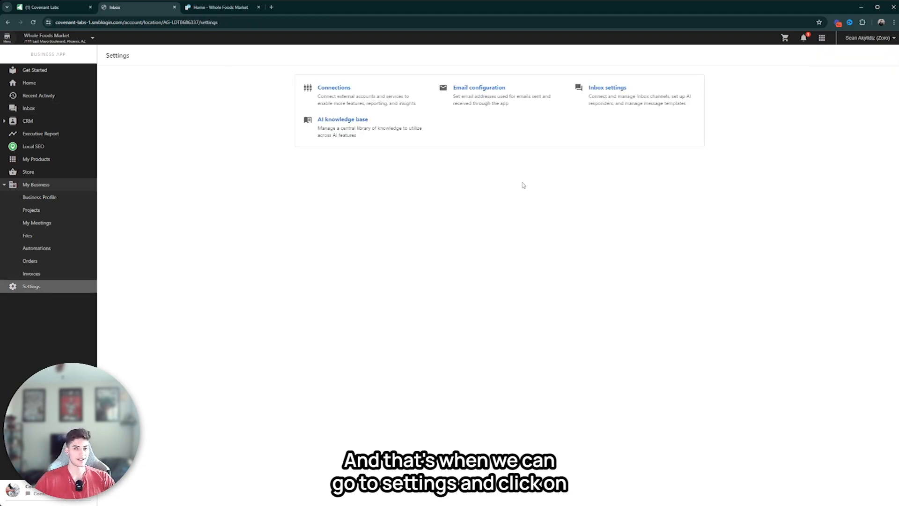
left_click(370, 121)
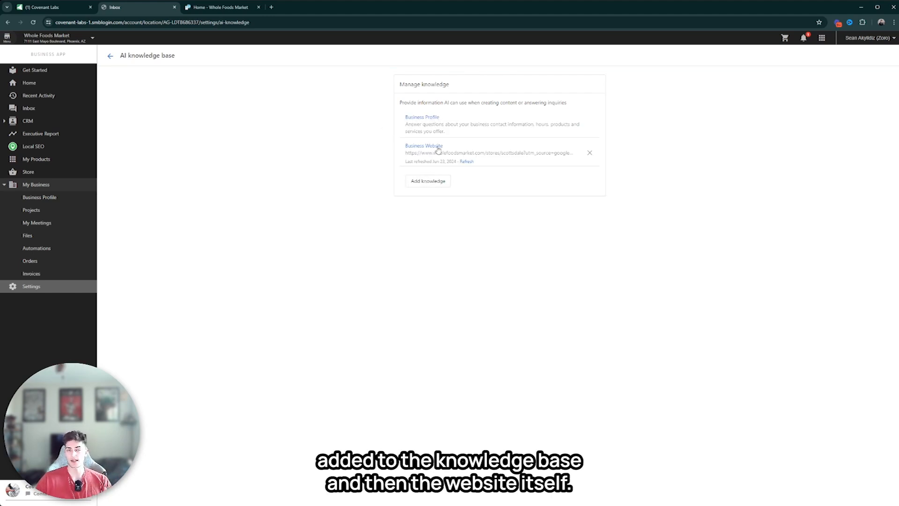
left_click(429, 182)
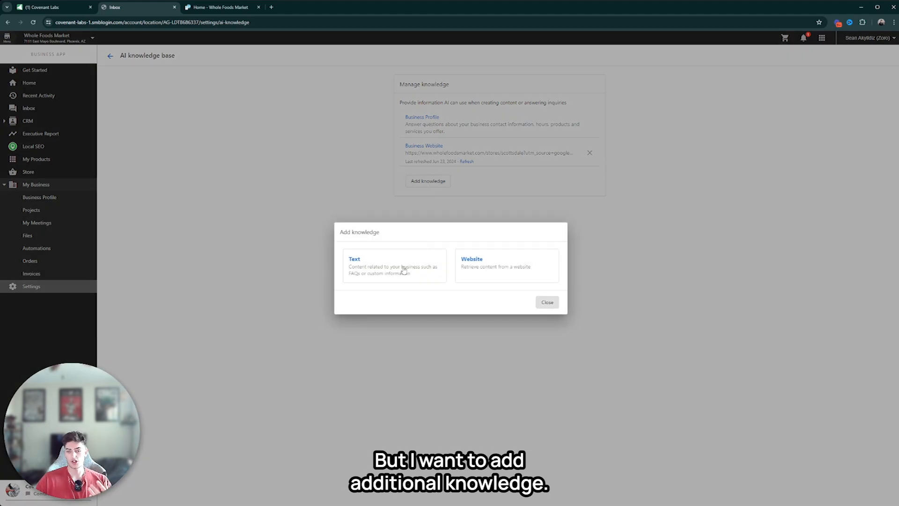
left_click(379, 268)
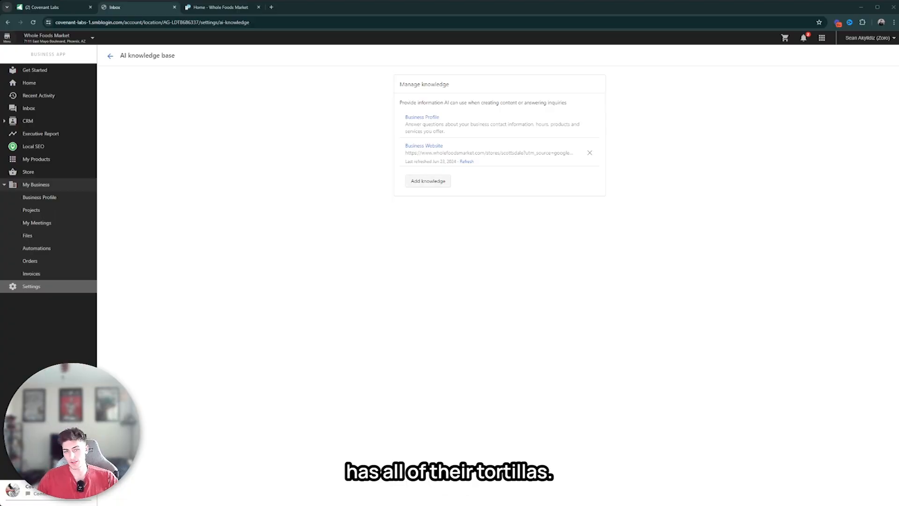
left_click(432, 183)
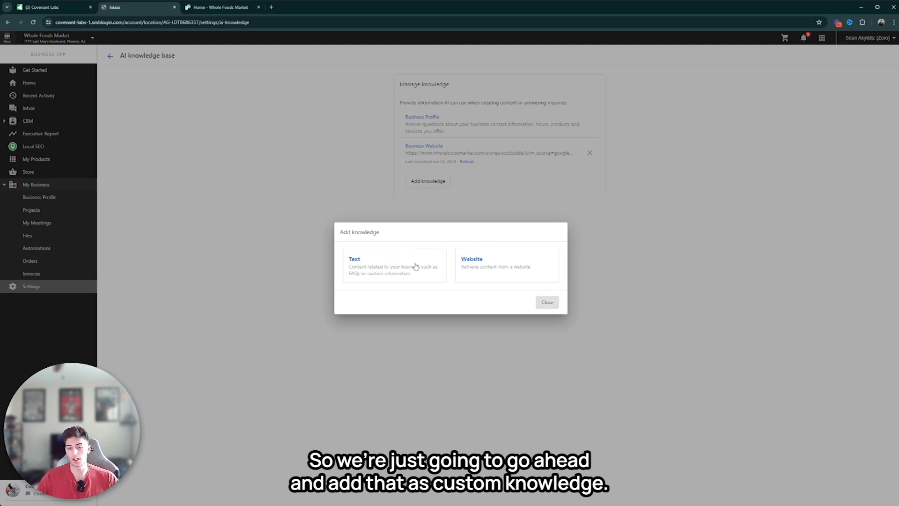
left_click(490, 265)
left_click(435, 247)
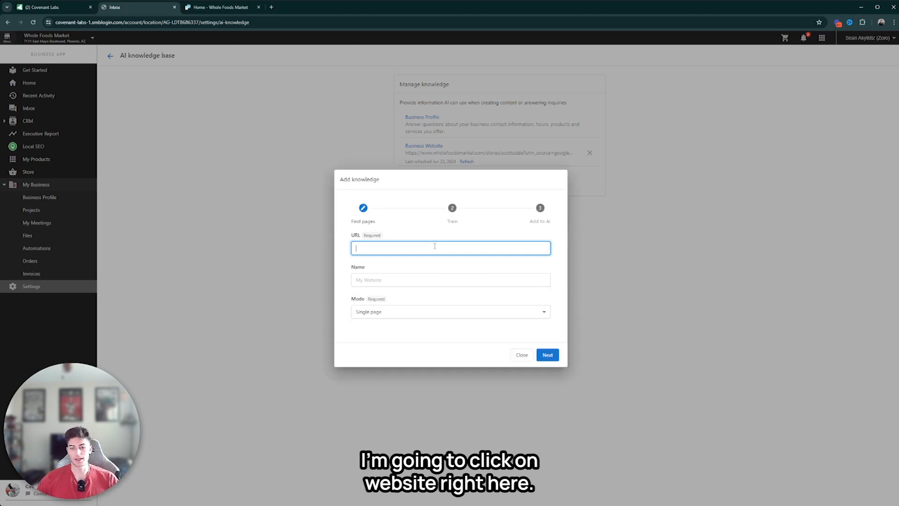
type("https://www.wholefoodsmarket.com/products/breads-rolls-bakery/tortillas-flat-breads")
left_click(376, 284)
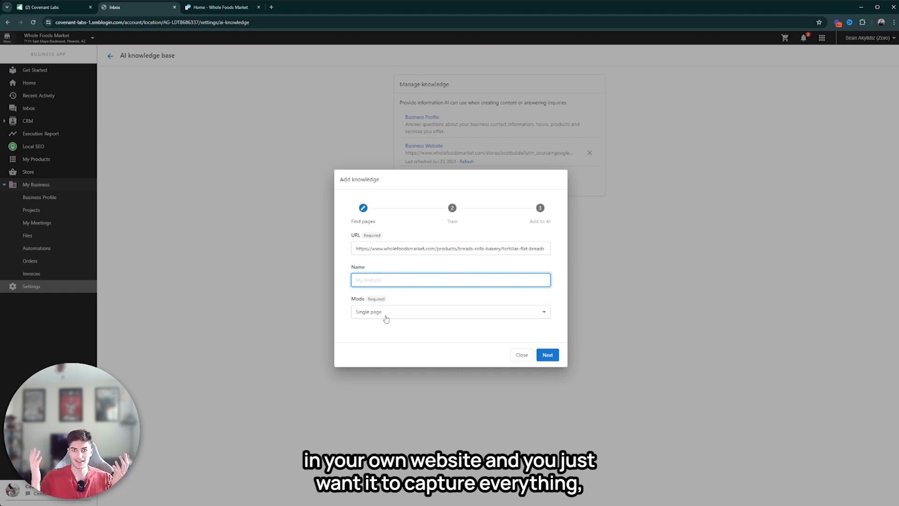
left_click(386, 319)
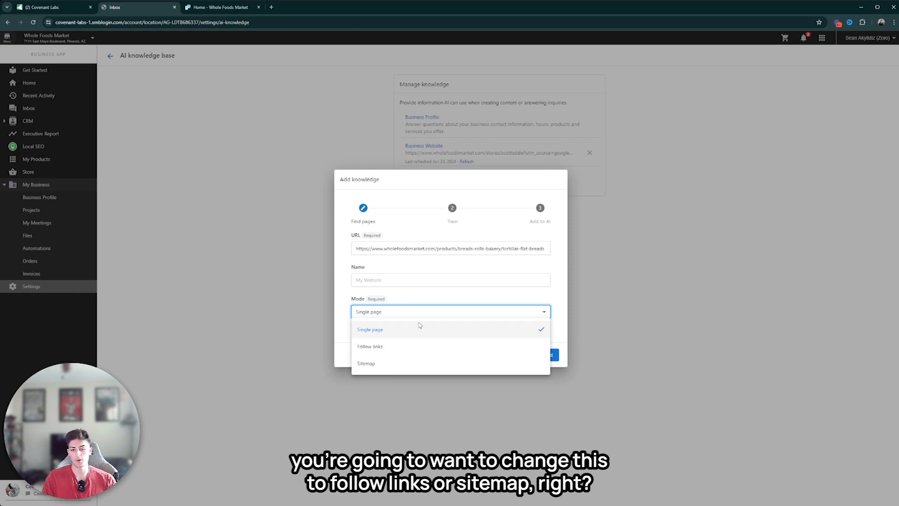
left_click(432, 291)
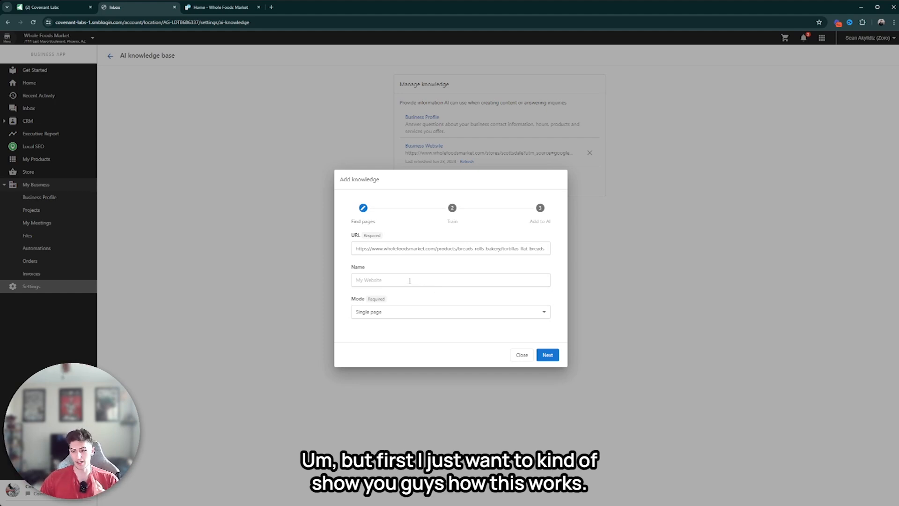
left_click(410, 280)
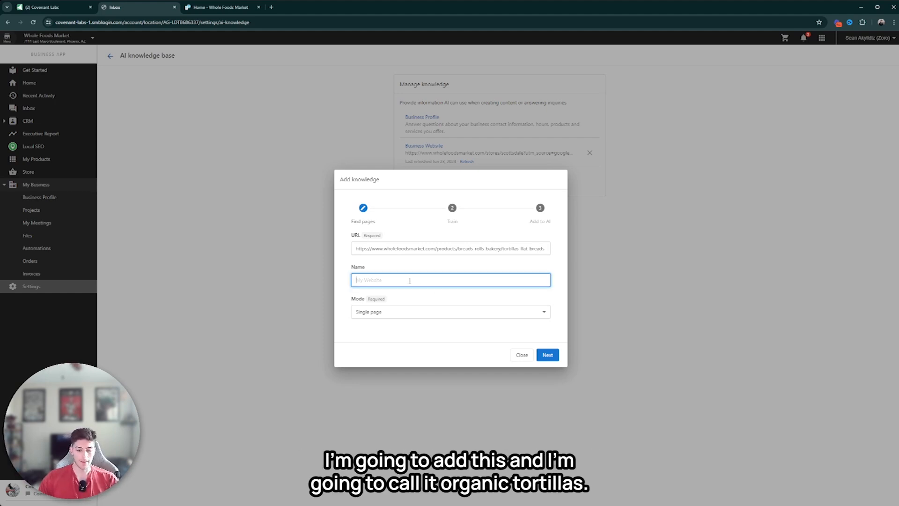
type("Organic ")
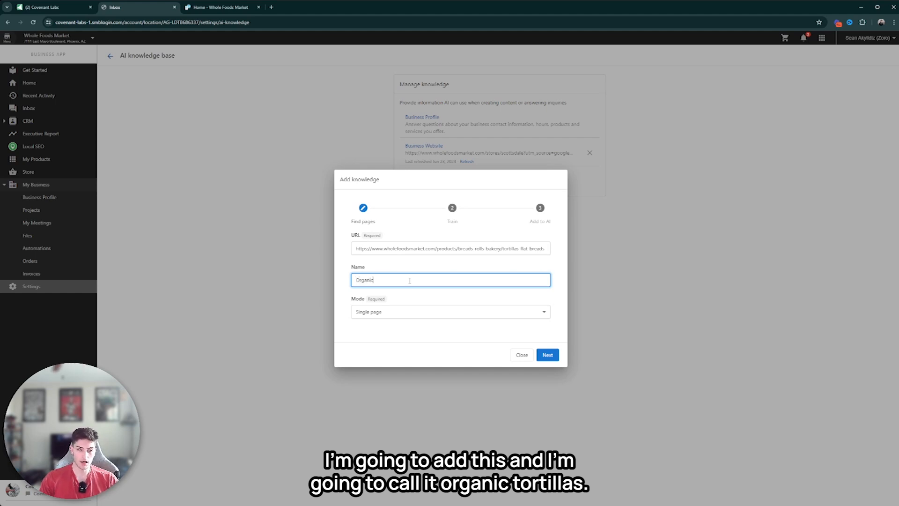
type("Tortillas")
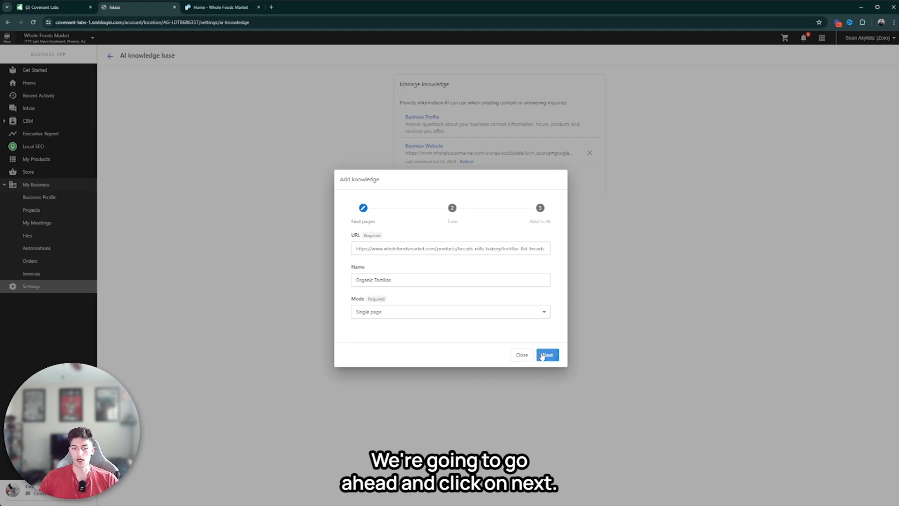
left_click(547, 355)
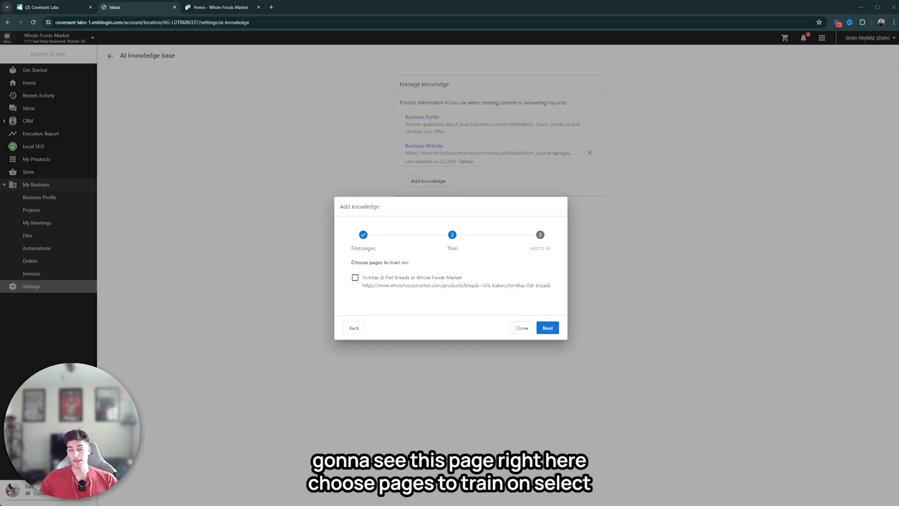
- Train on the Tortillas & Flat Breads page, assign the knowledge to My Listing Chat Widget, and save it
left_click(355, 277)
left_click(555, 329)
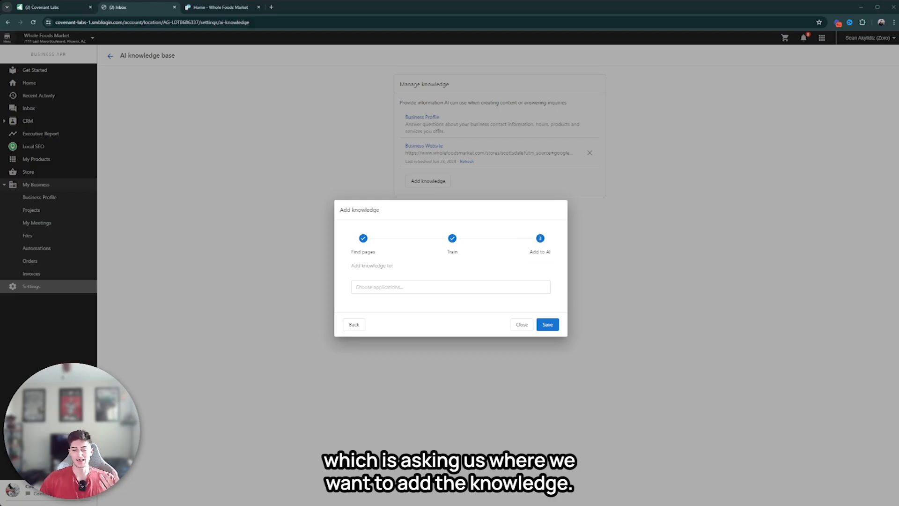
left_click(382, 287)
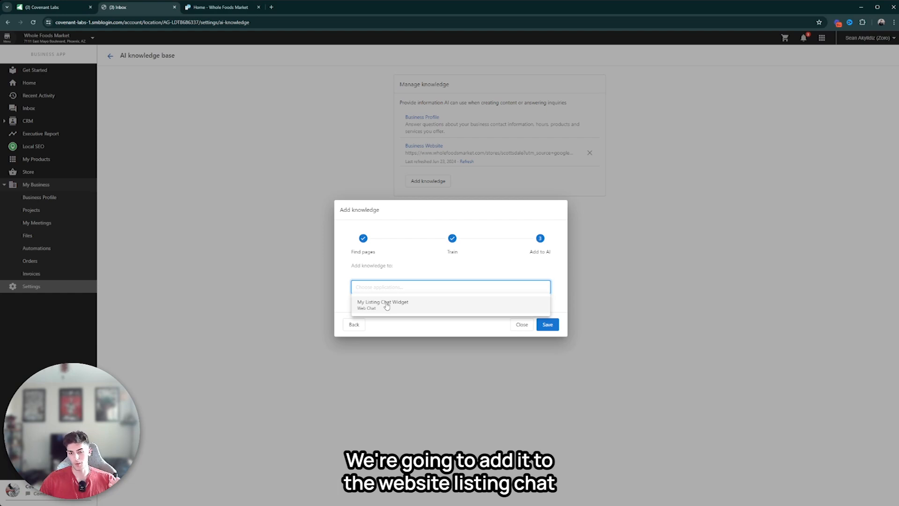
left_click(397, 308)
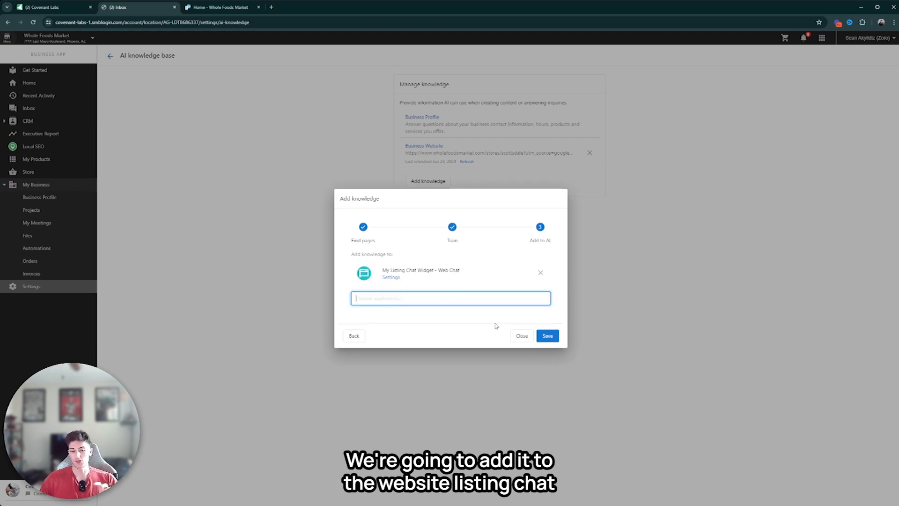
left_click(552, 336)
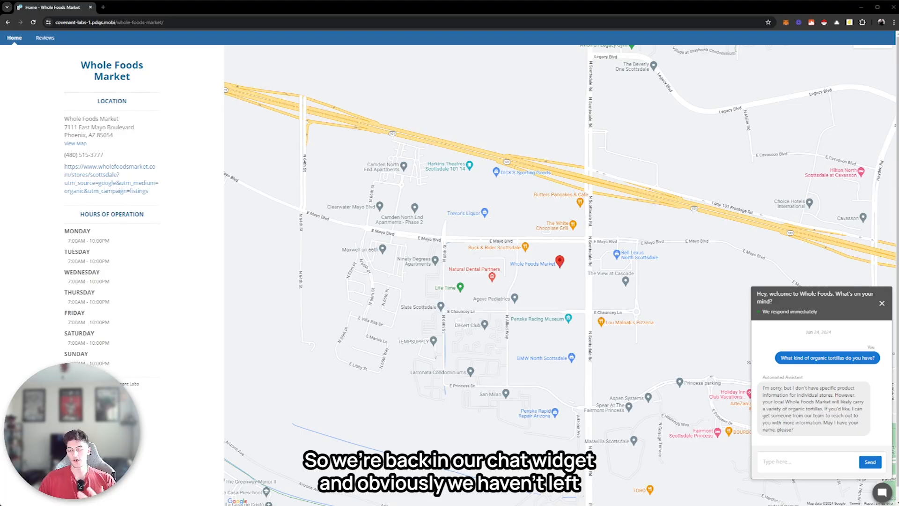
- Ask the Whole Foods web chat "What kind of organic tortillas do you have?" again to test the trained knowledge
left_click(774, 462)
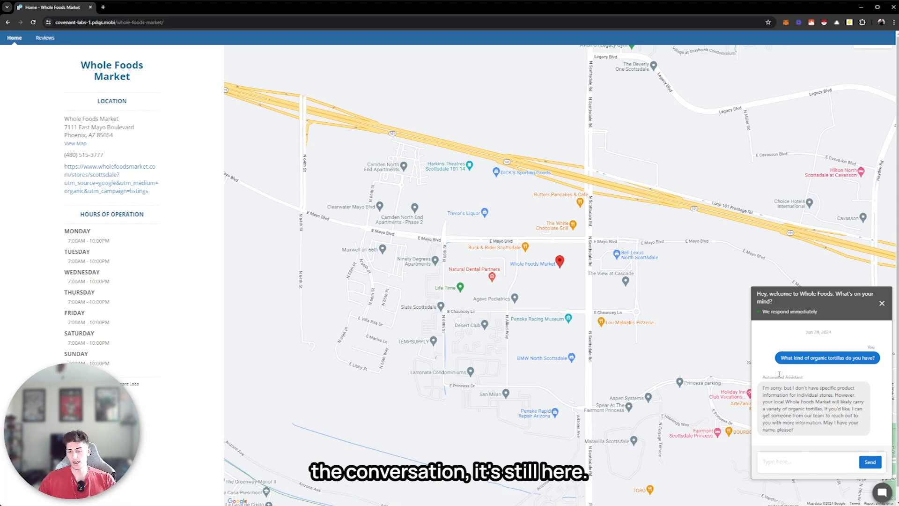
type("What kind of ")
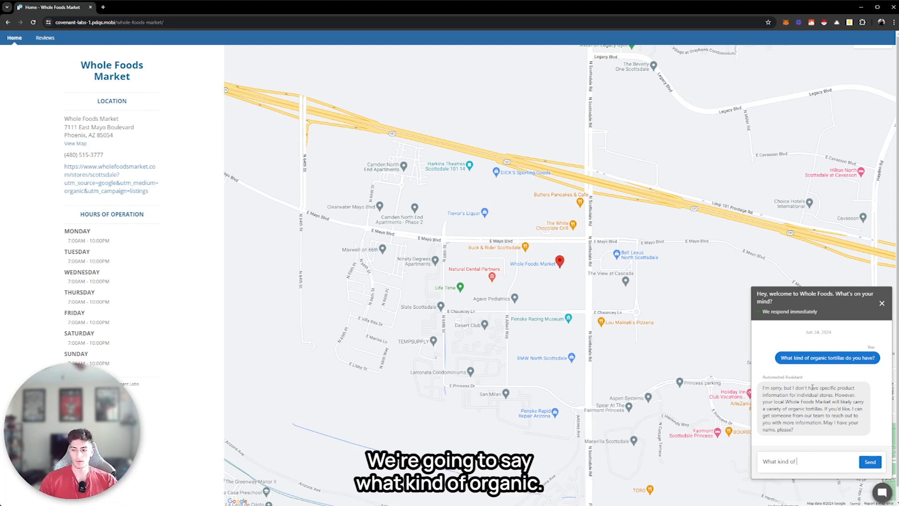
type("organic tortillas d")
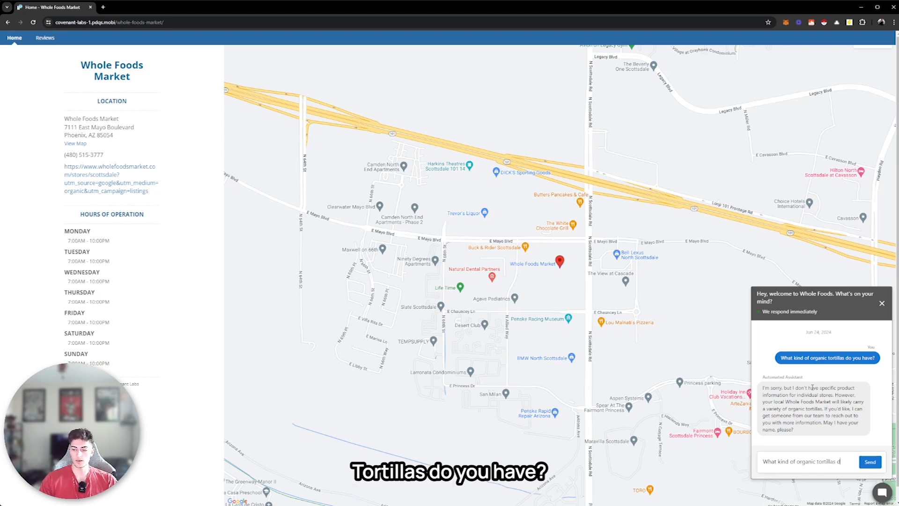
type("o you have?")
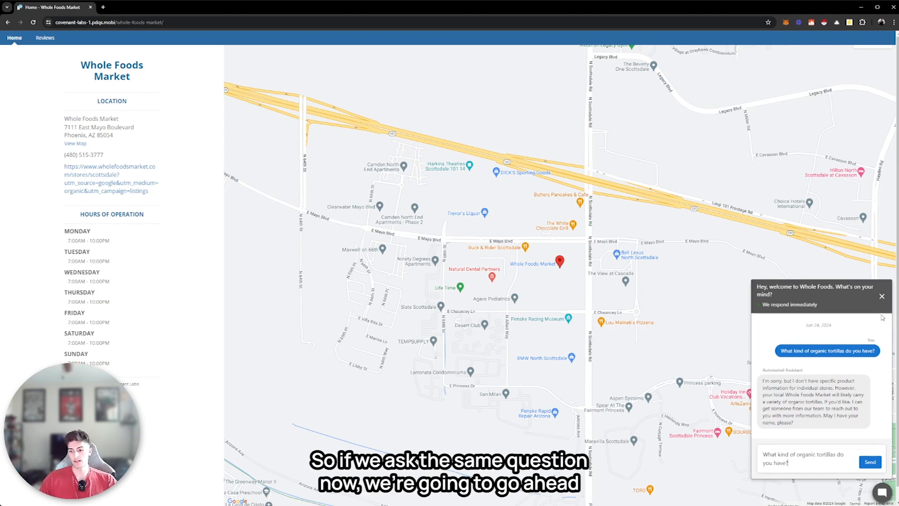
left_click(866, 464)
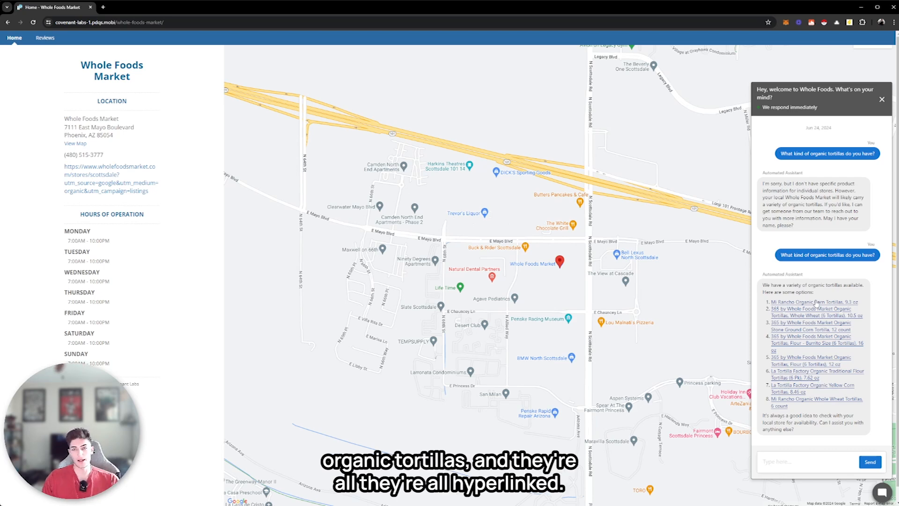
- Answer the web chat assistant with "No that'll be all for now"
left_click(821, 456)
type("No that'll be all for no")
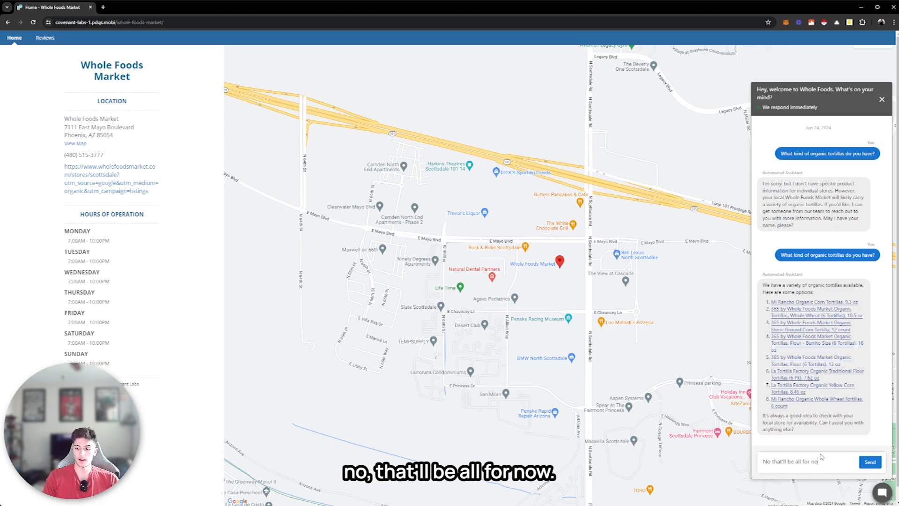
type("w")
key("Return")
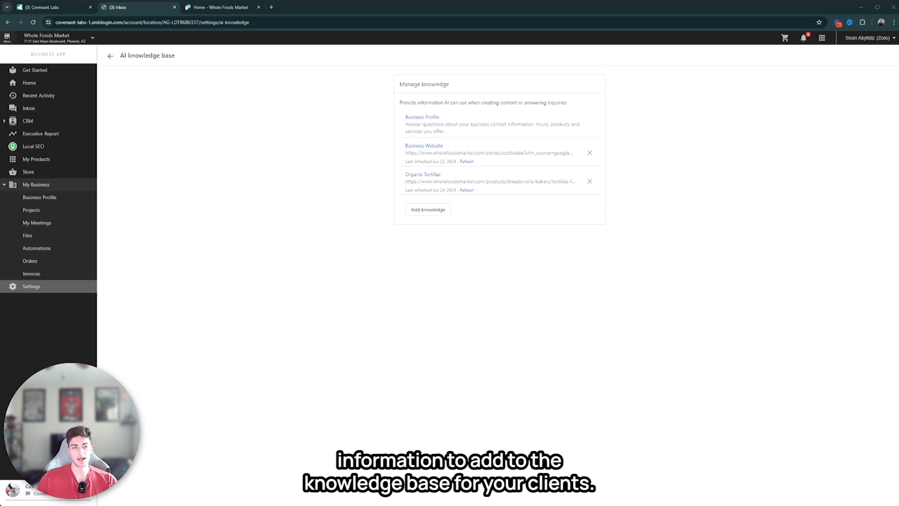
- Show the Business App's Home page, then return to the Covenant Labs partner dashboard and collapse its Contacts, Accounts and Marketplace sections
left_click(47, 83)
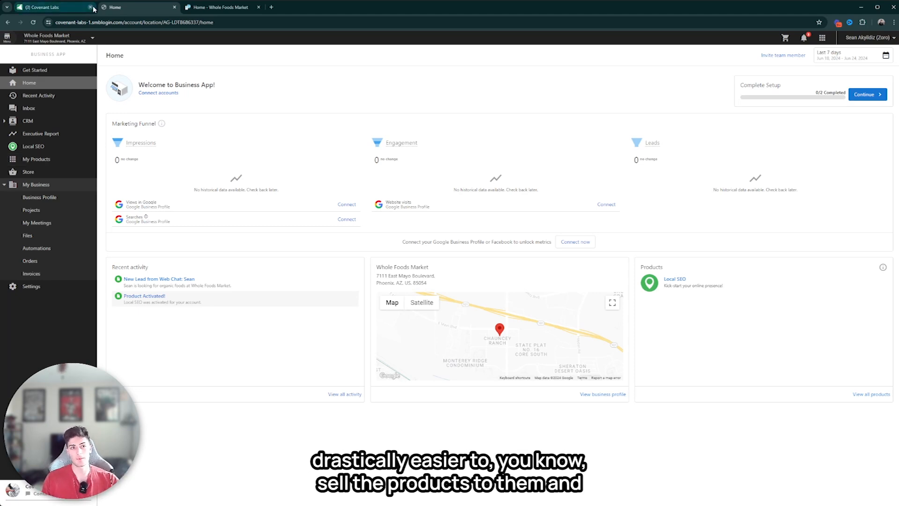
left_click(63, 10)
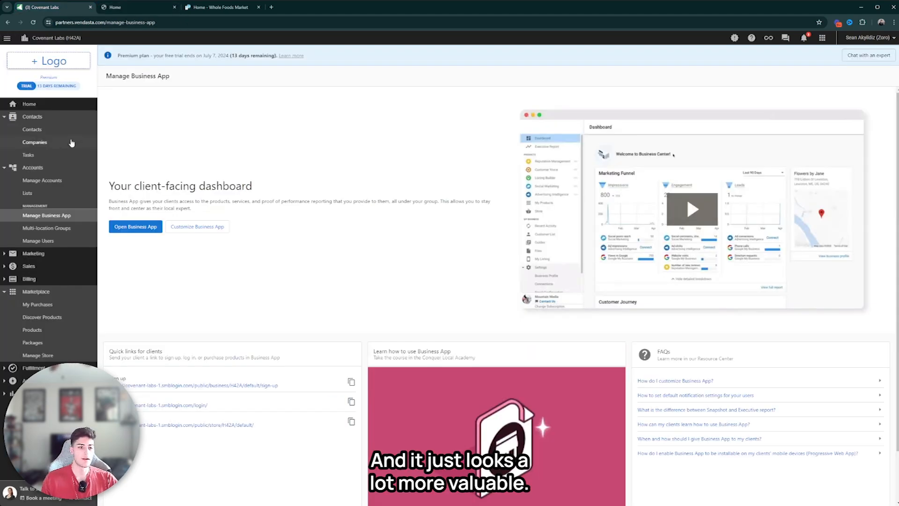
left_click(6, 117)
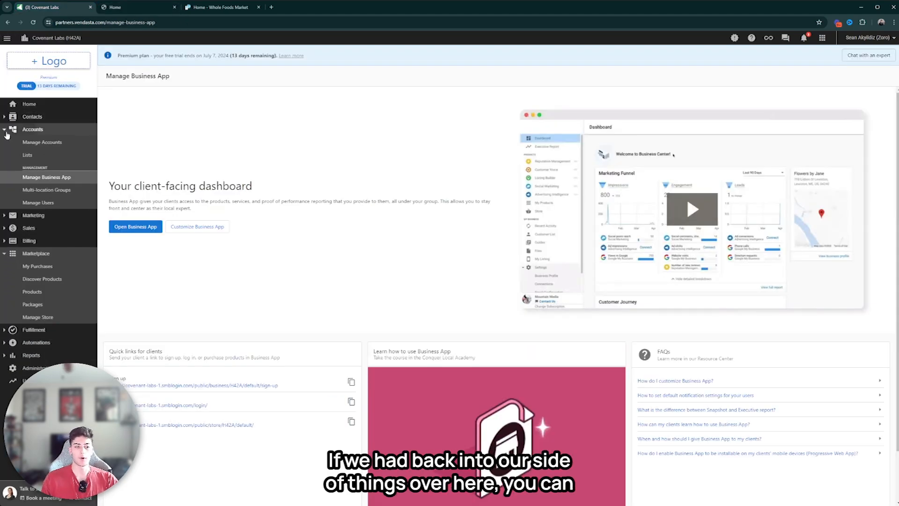
left_click(6, 130)
left_click(5, 182)
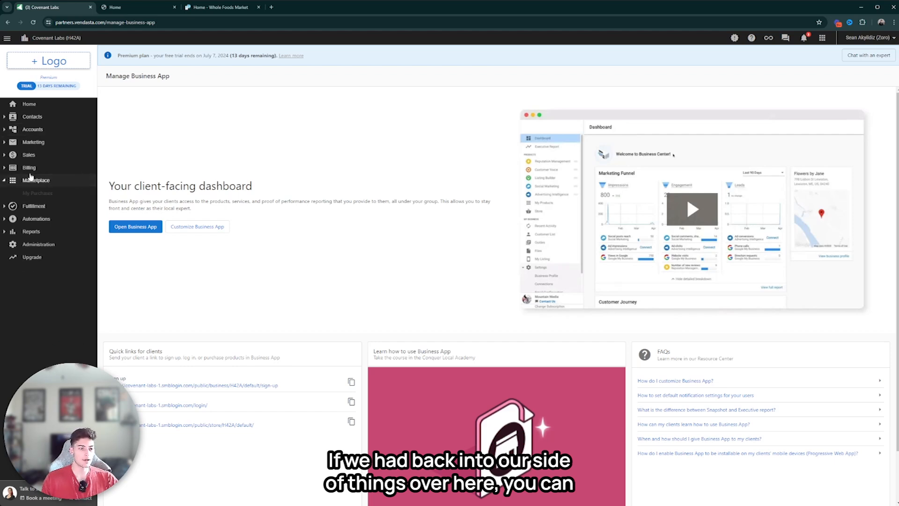
- View the sales Orders list and the pages available under Billing
left_click(4, 156)
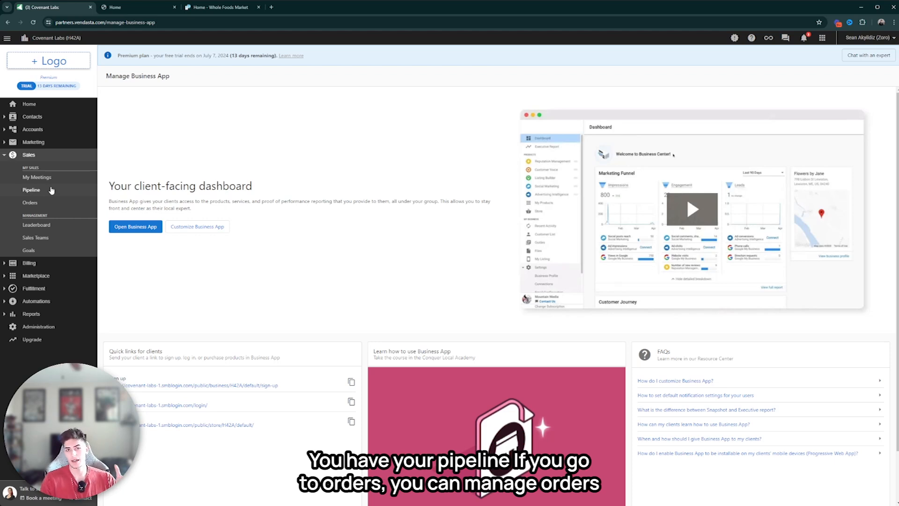
left_click(44, 203)
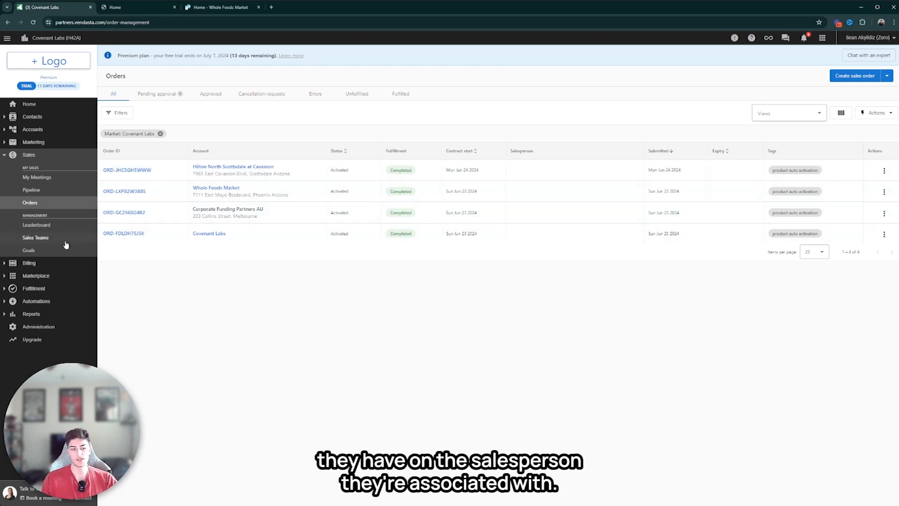
left_click(29, 262)
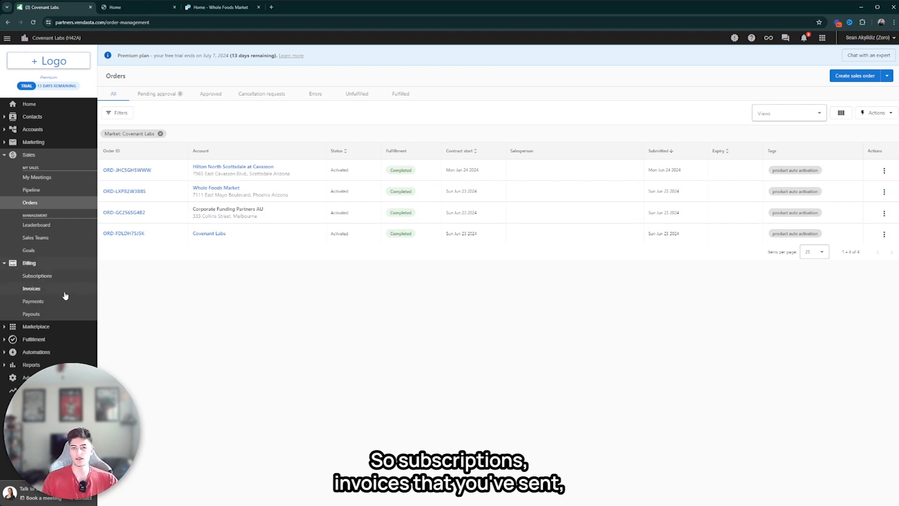
- Browse the Marketplace's Discover Products page and preview the Email 10000 product among the new releases
left_click(32, 327)
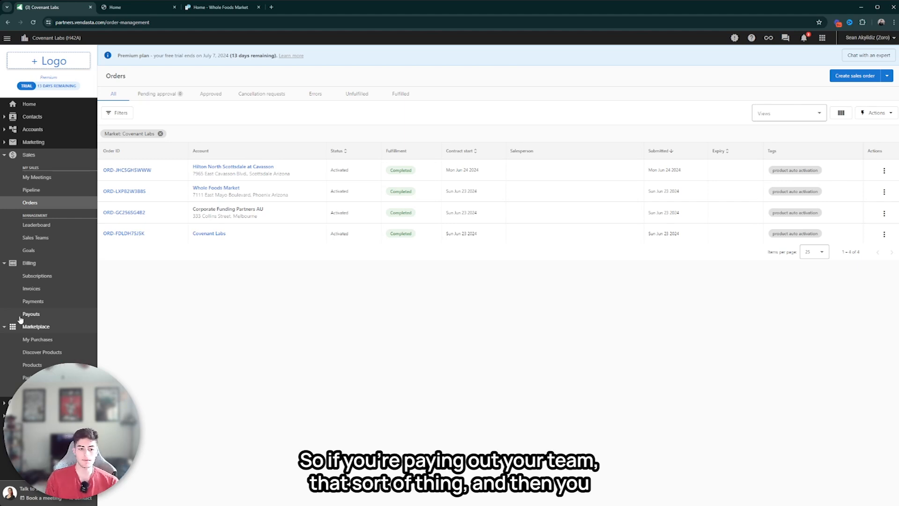
left_click(42, 352)
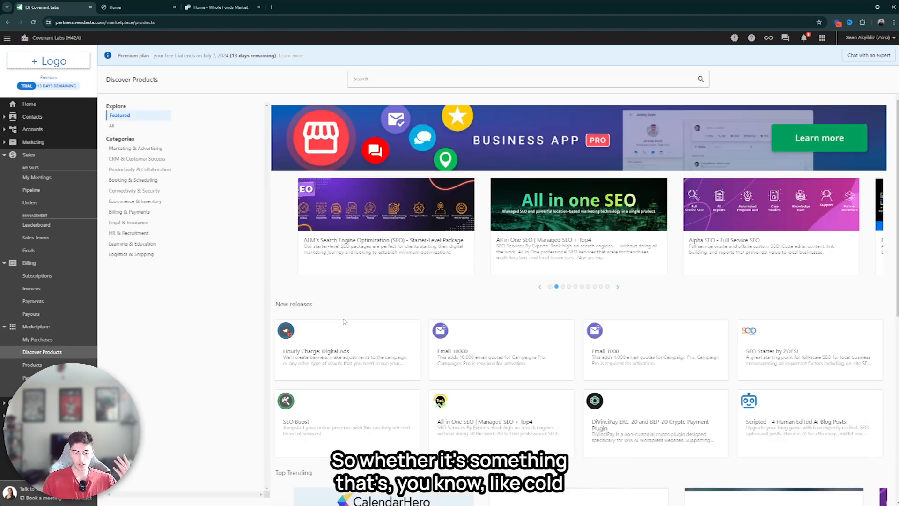
scroll(345, 321, "down", 1)
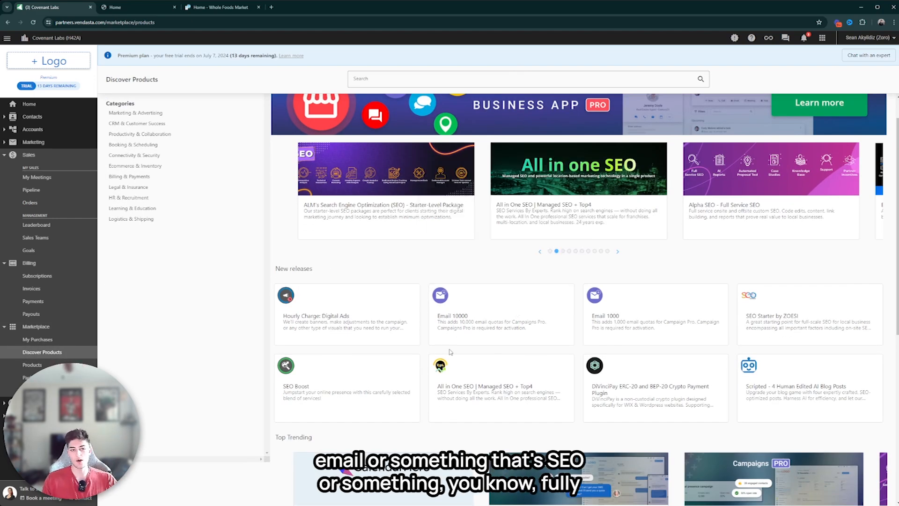
mouse_move(444, 342)
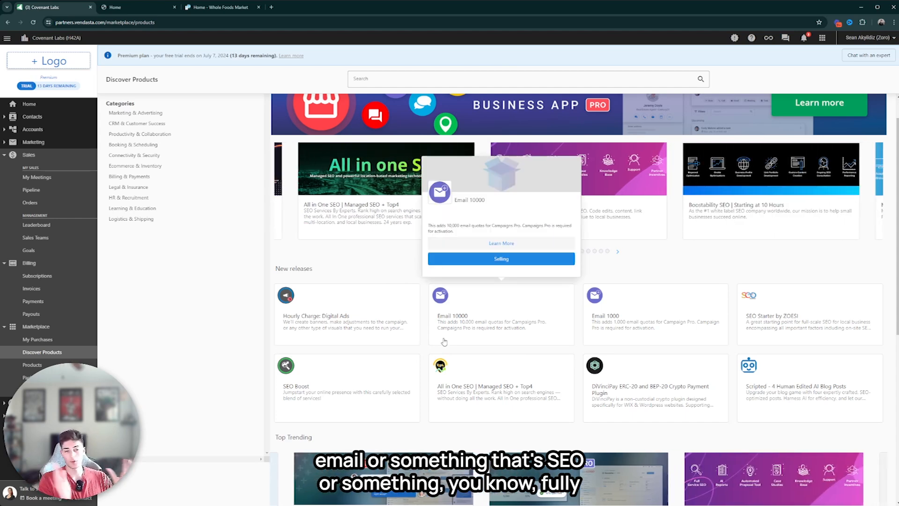